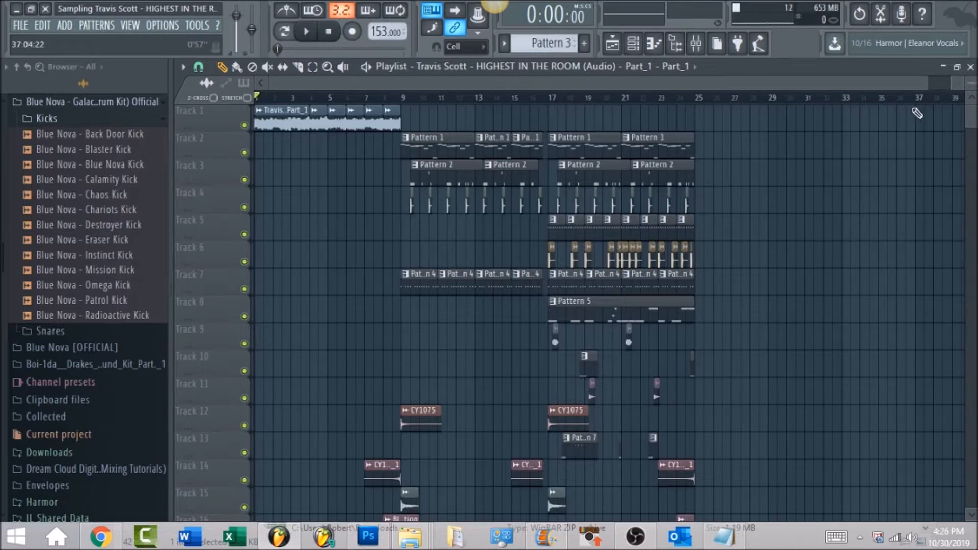
Step: Solo mixer track 3, which carries the Travis Scott sample, and select it to show its effects
{"action": "left_click_drag", "start_coordinate": [923, 85], "coordinate": [619, 84]}
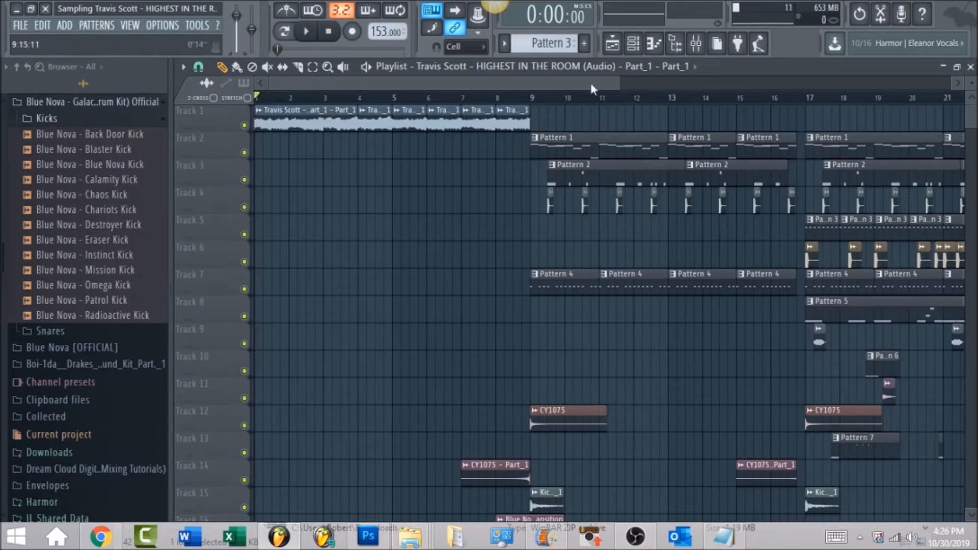
{"action": "left_click", "coordinate": [696, 44]}
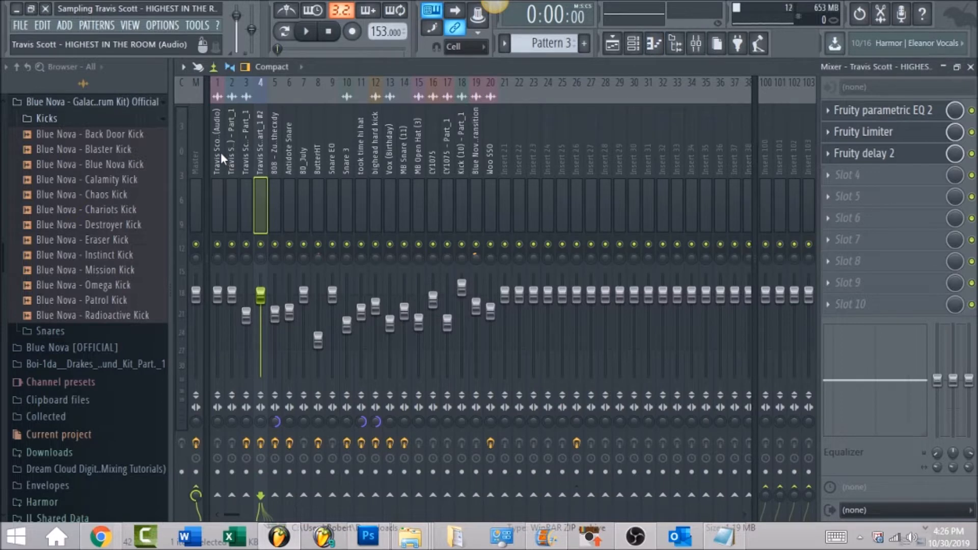
{"action": "left_click", "coordinate": [194, 161]}
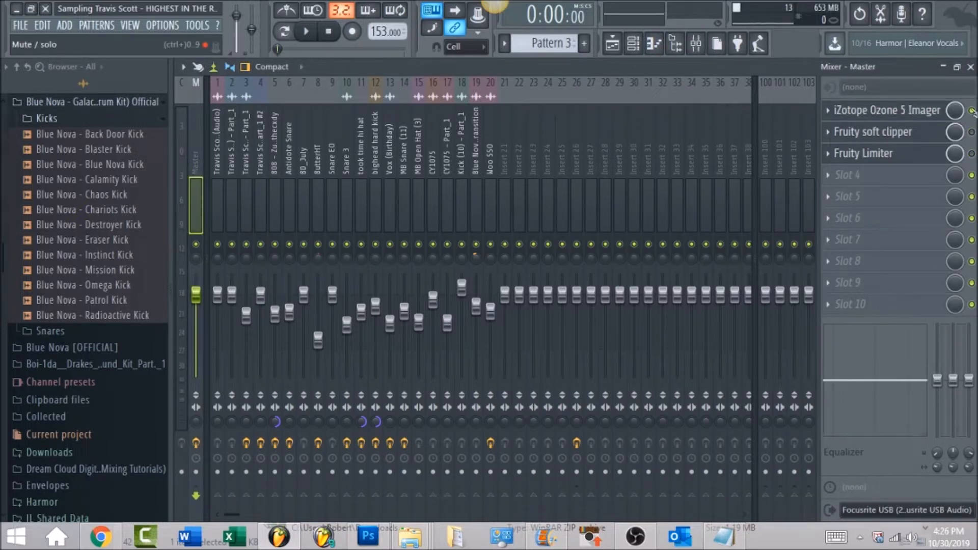
{"action": "right_click", "coordinate": [261, 245]}
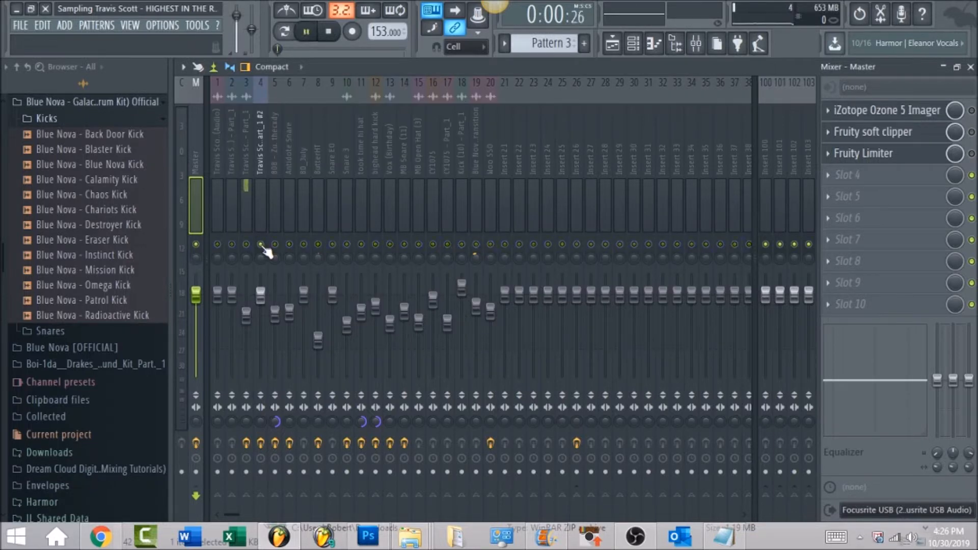
{"action": "right_click", "coordinate": [246, 245]}
{"action": "left_click", "coordinate": [243, 153]}
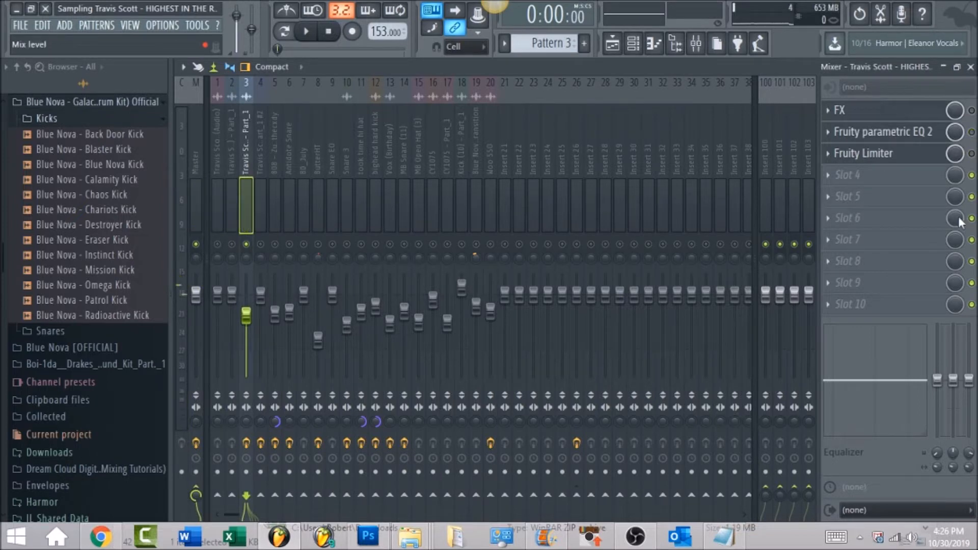
Step: Open the Travis Scott sample clip's settings and audition it with Reverse turned off, then with Reverse on again
{"action": "left_click", "coordinate": [612, 43]}
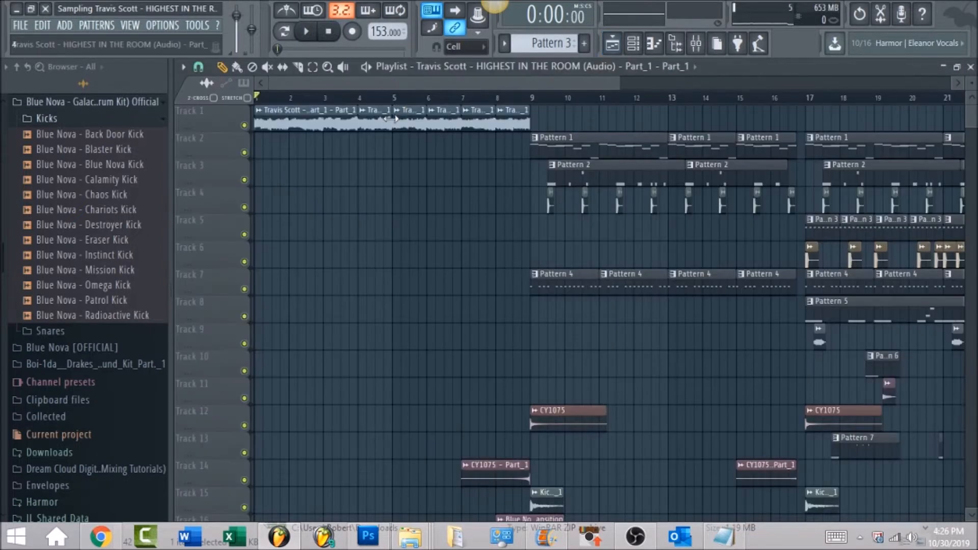
{"action": "double_click", "coordinate": [374, 117]}
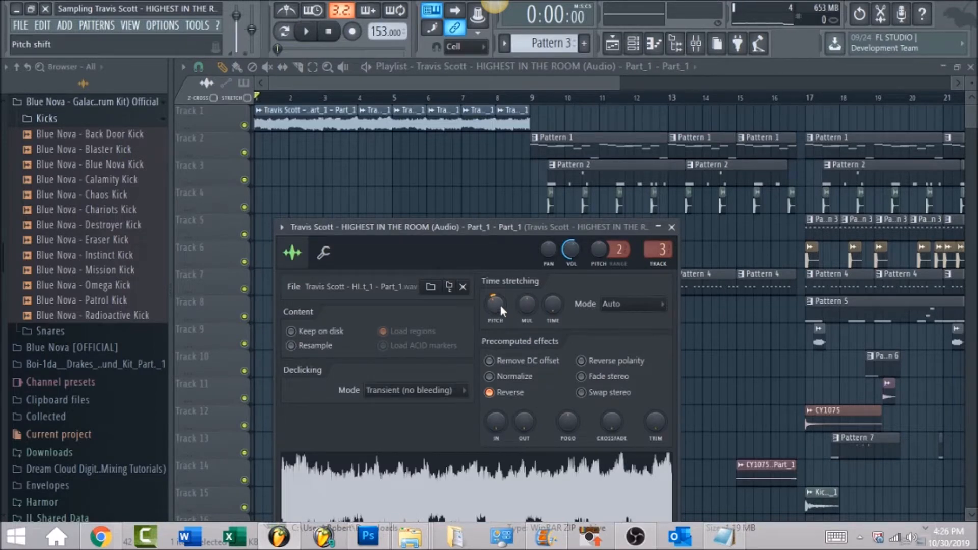
{"action": "left_click", "coordinate": [491, 393]}
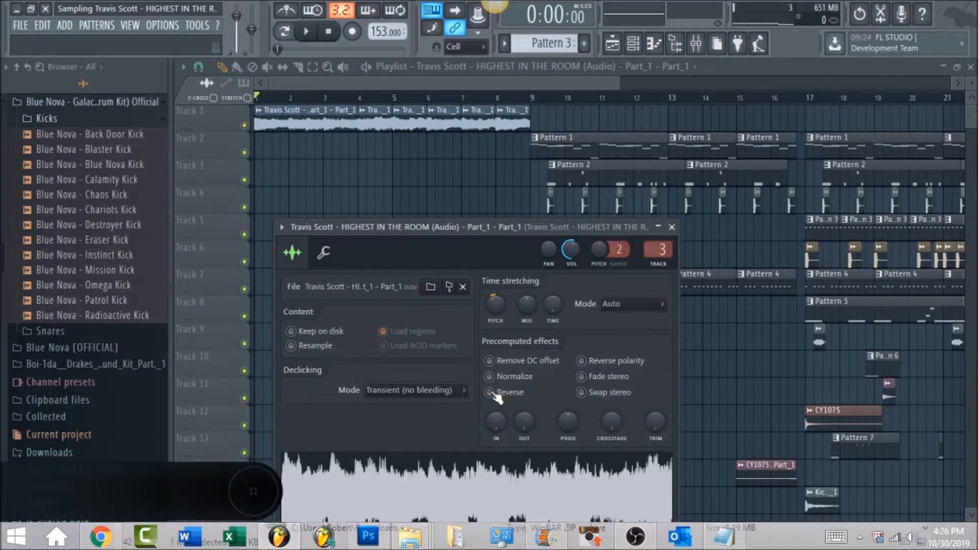
{"action": "key", "text": "space"}
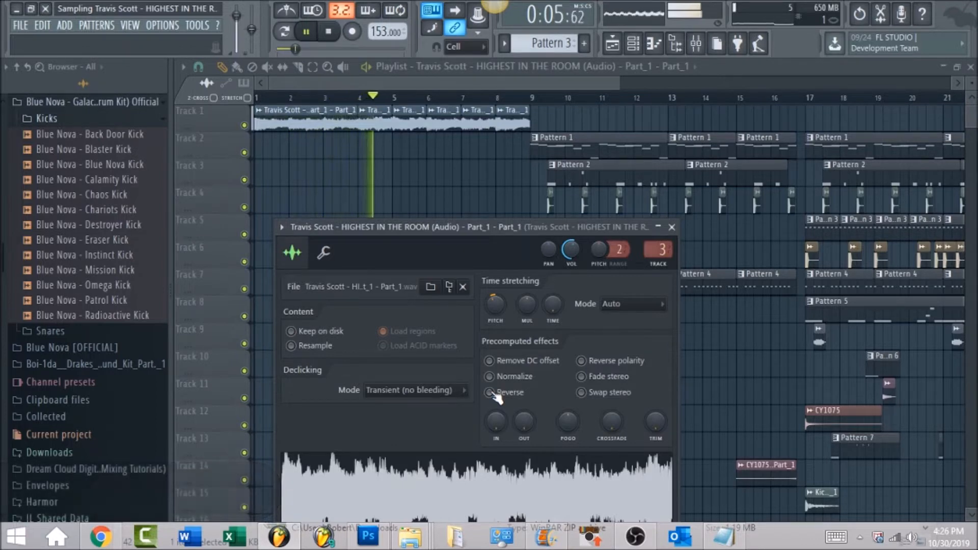
{"action": "key", "text": "space"}
{"action": "left_click", "coordinate": [492, 393]}
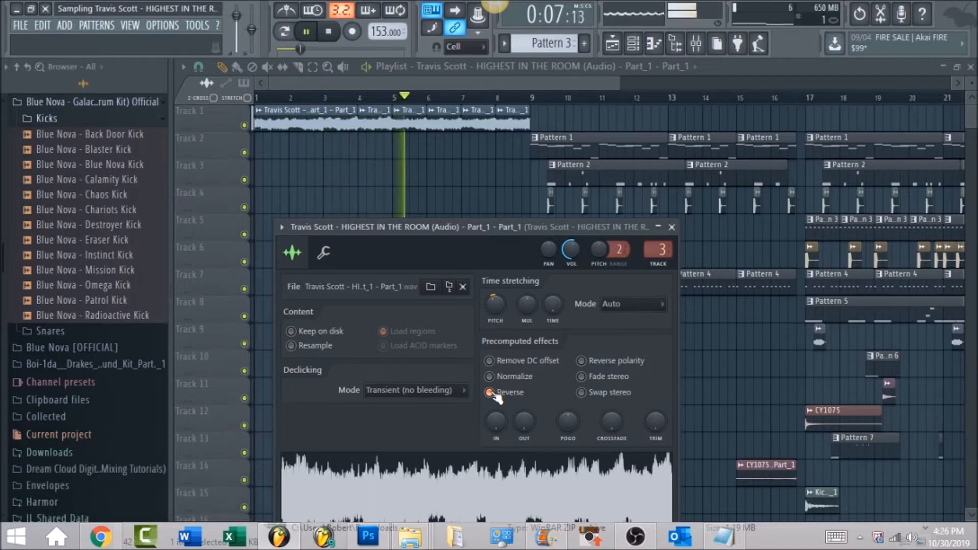
{"action": "key", "text": "space"}
{"action": "left_click", "coordinate": [514, 86]}
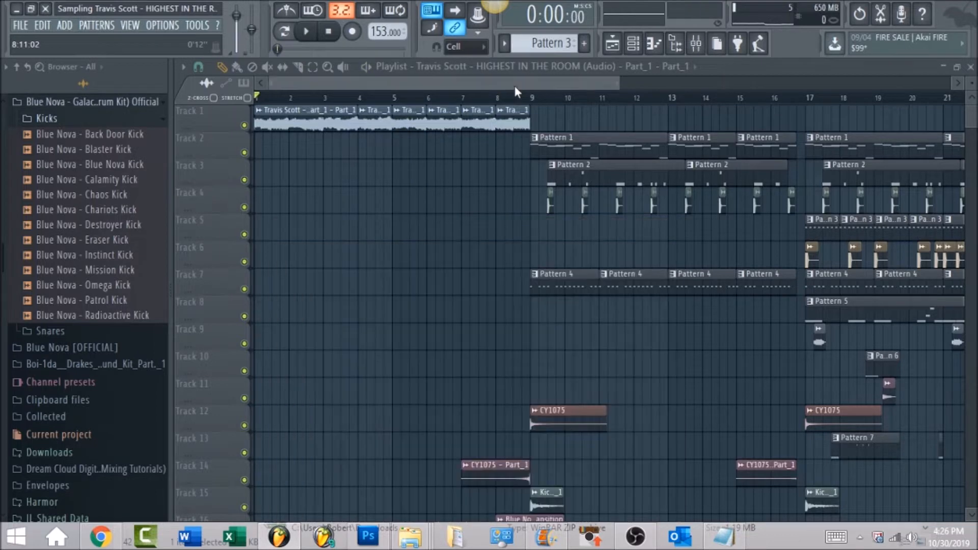
Step: Open Fruity parametric EQ 2 on mixer track 3 and play the sample to examine its band-pass filtering
{"action": "left_click", "coordinate": [695, 45]}
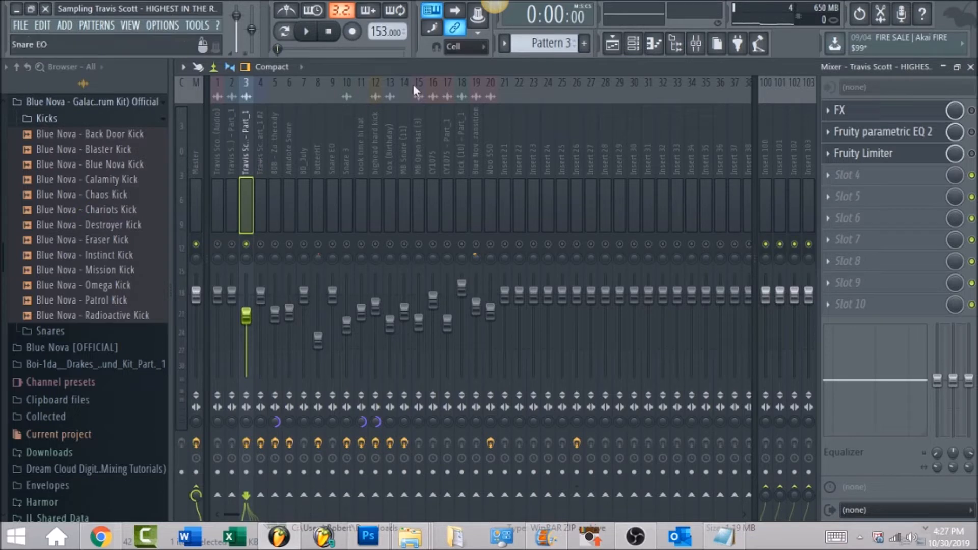
{"action": "left_click", "coordinate": [935, 134]}
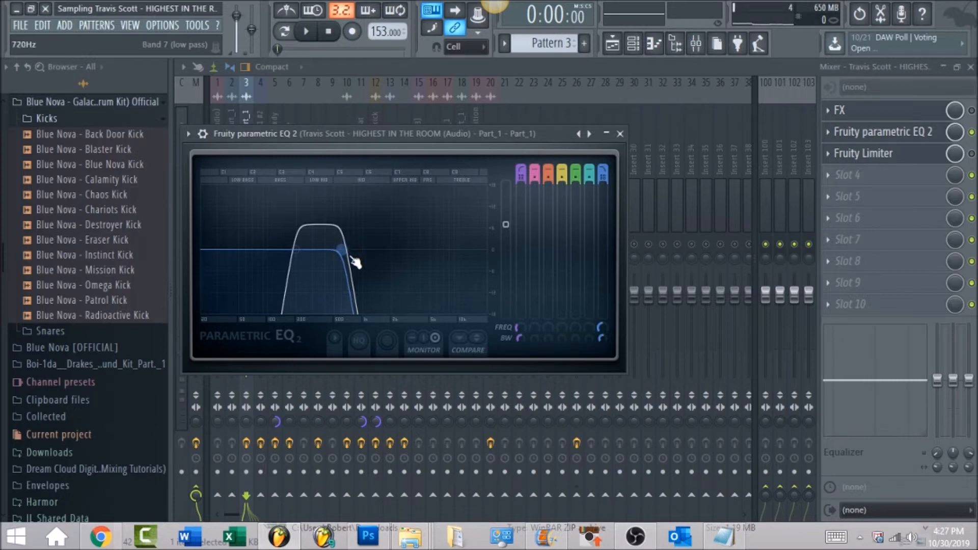
{"action": "key", "text": "space"}
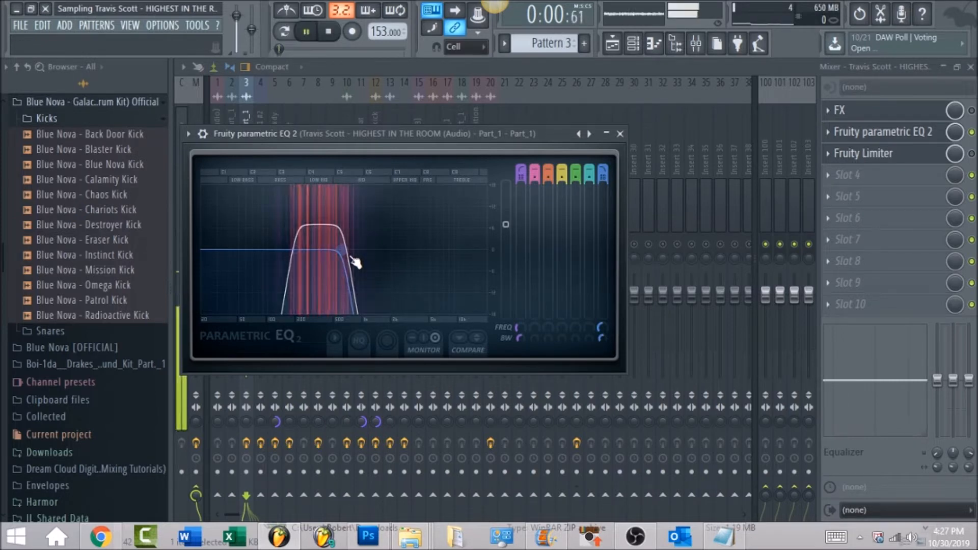
{"action": "left_click_drag", "start_coordinate": [350, 134], "coordinate": [447, 122]}
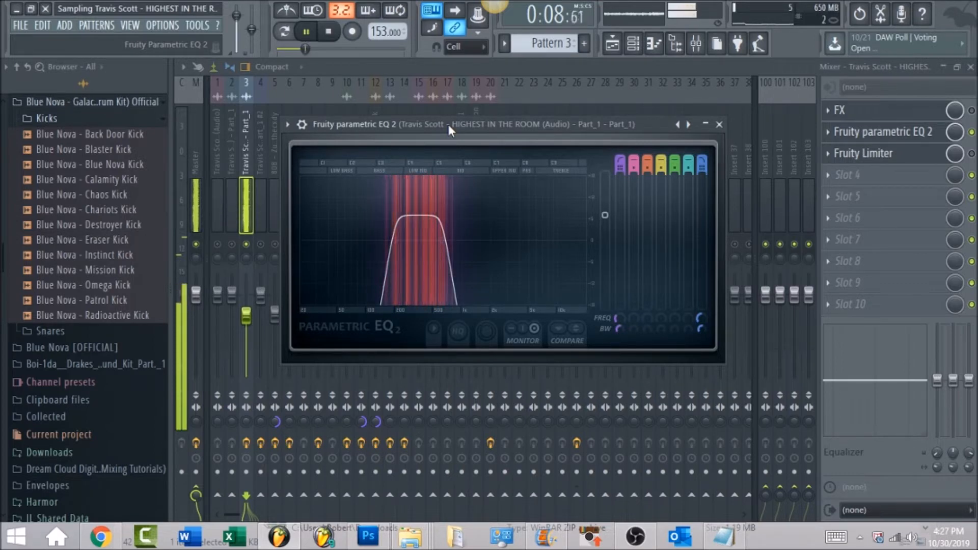
{"action": "key", "text": "space"}
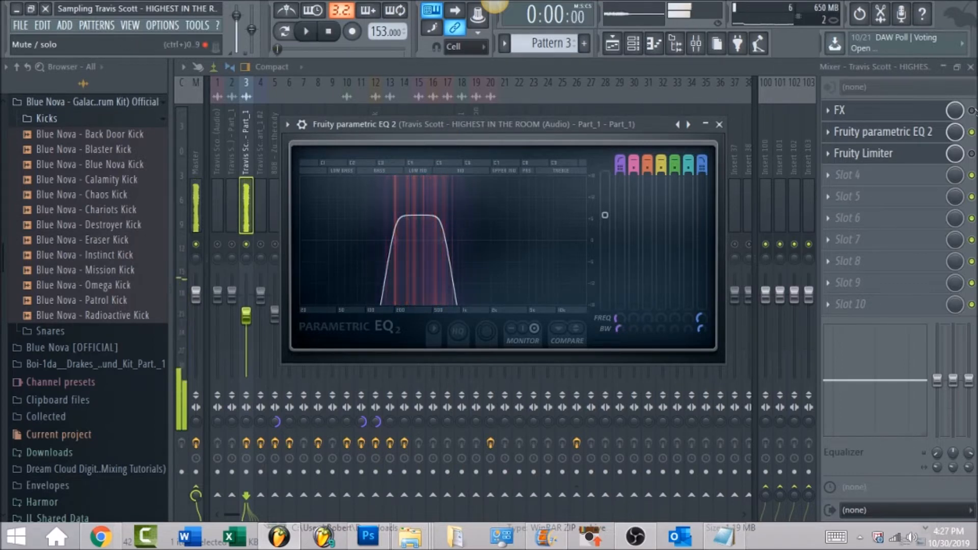
Step: Enable Fruity Limiter on mixer track 3 and play the sample through it
{"action": "left_click", "coordinate": [971, 153]}
{"action": "left_click", "coordinate": [938, 155]}
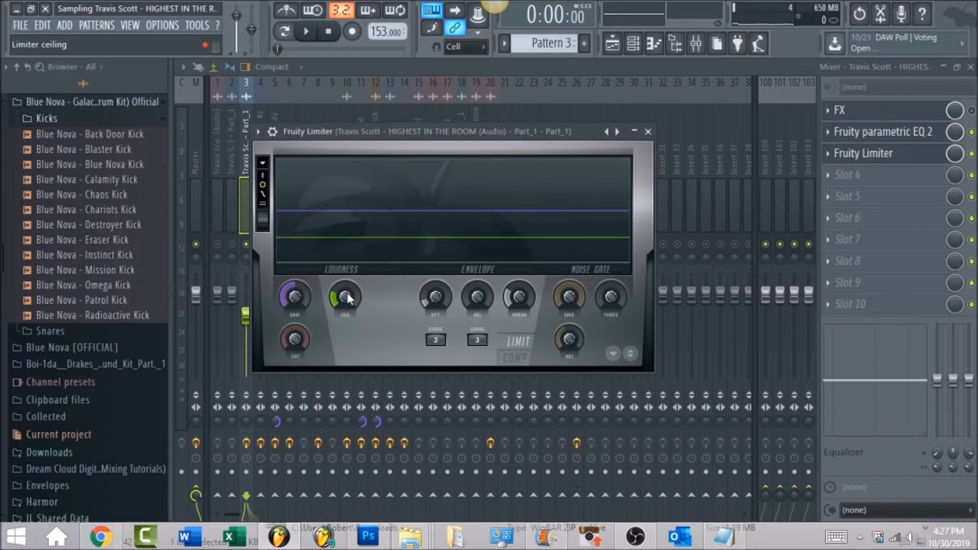
{"action": "key", "text": "space"}
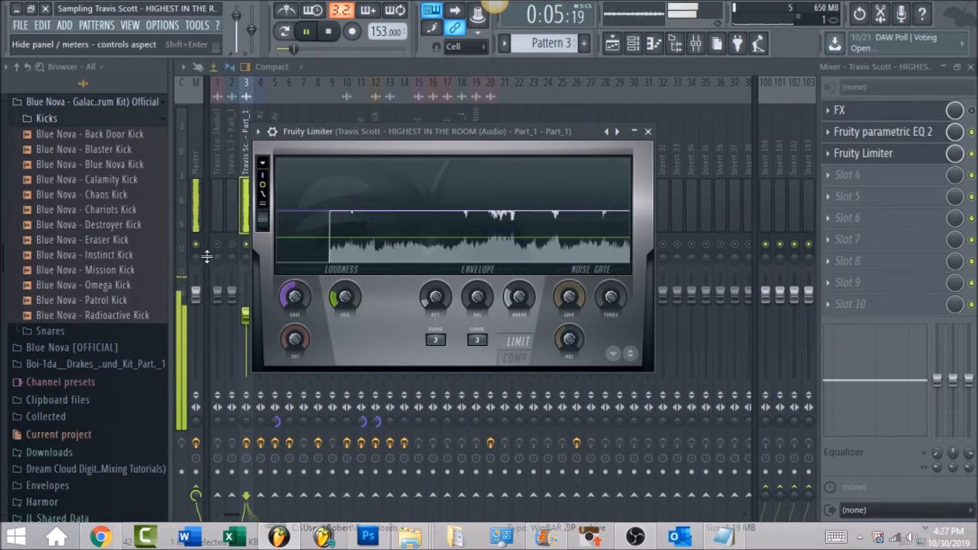
{"action": "key", "text": "Escape"}
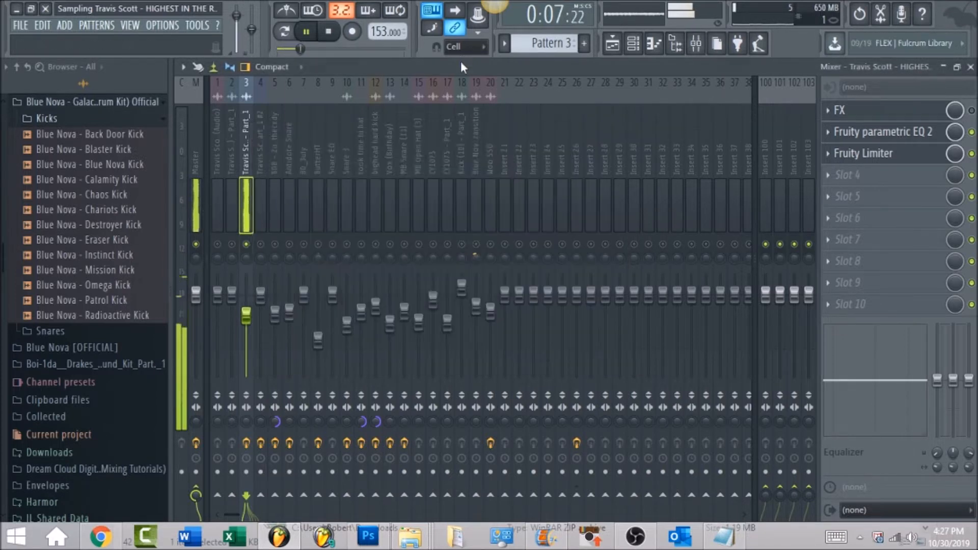
{"action": "key", "text": "space"}
Step: Open Pattern 1 from the playlist and examine its slice notes in the piano roll
{"action": "left_click", "coordinate": [612, 43]}
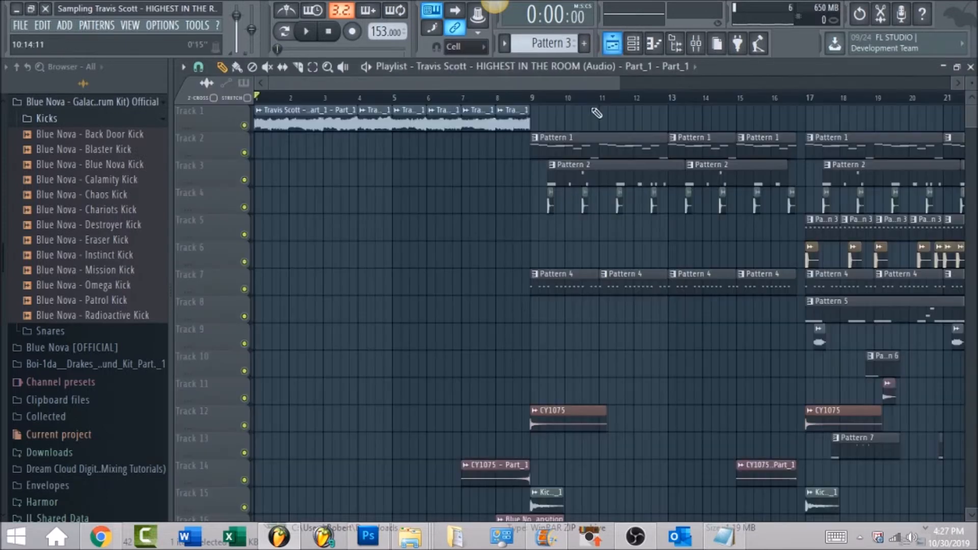
{"action": "double_click", "coordinate": [584, 140]}
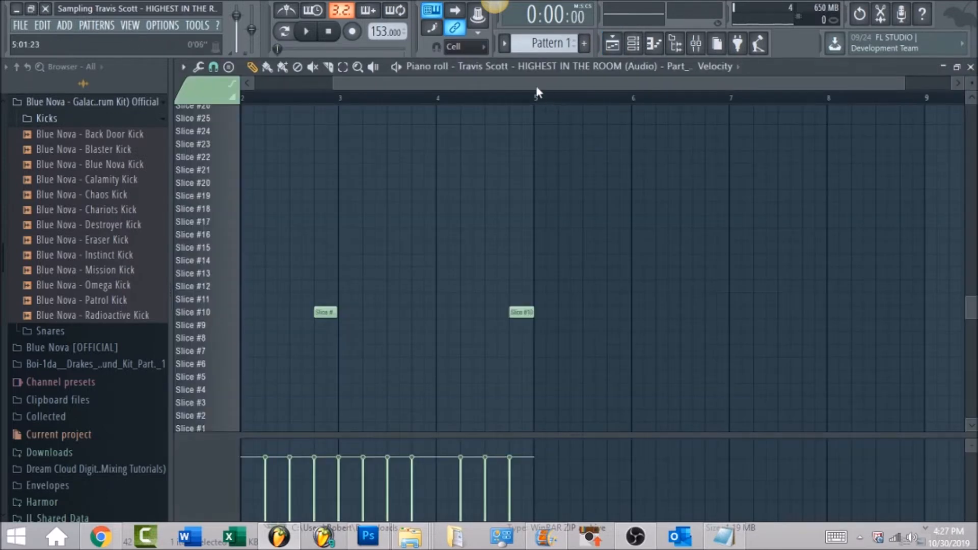
{"action": "left_click_drag", "start_coordinate": [537, 88], "coordinate": [449, 97]}
{"action": "scroll", "coordinate": [541, 243], "scroll_direction": "up", "scroll_amount": 9}
{"action": "scroll", "coordinate": [541, 242], "scroll_direction": "down", "scroll_amount": 10}
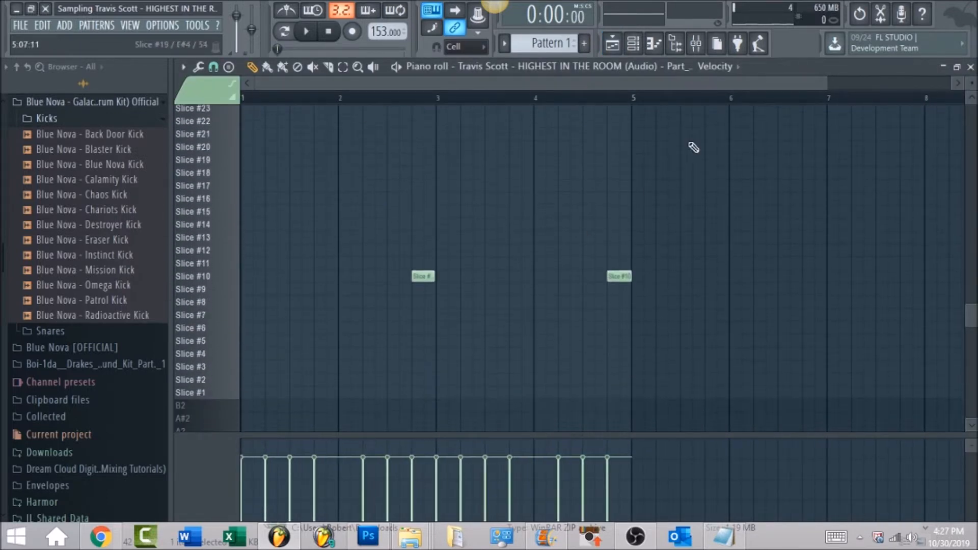
Step: Review the Fruity Slicer settings of channel 4 and return to its piano roll
{"action": "left_click", "coordinate": [633, 43]}
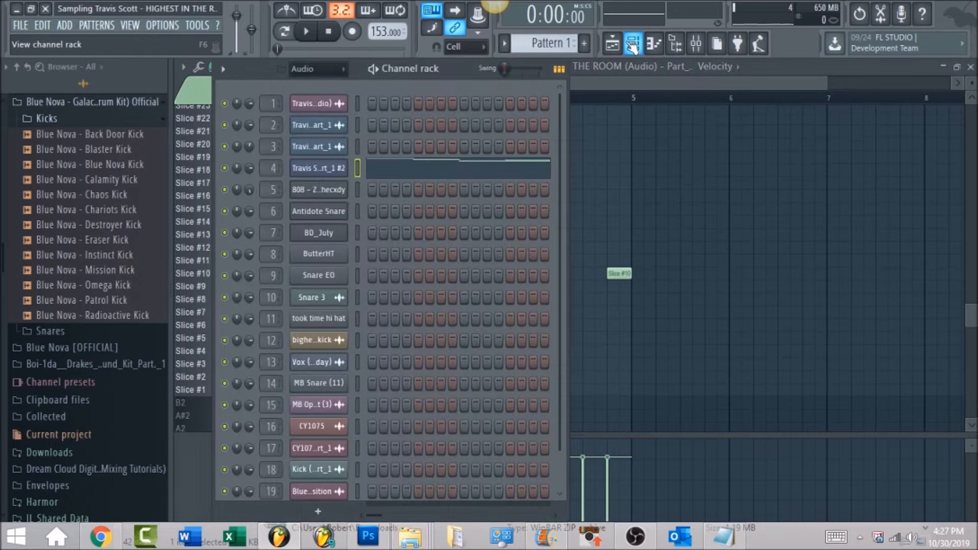
{"action": "left_click", "coordinate": [322, 173]}
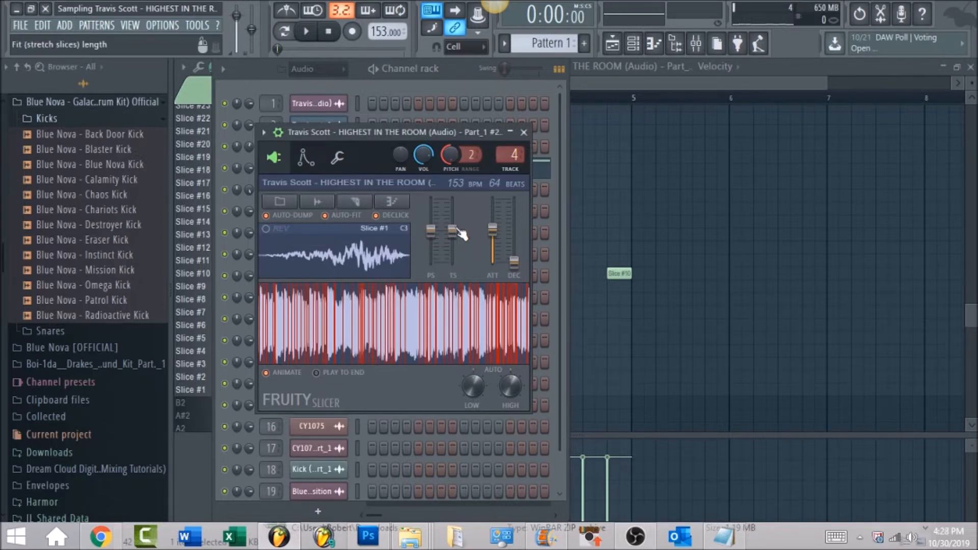
{"action": "left_click", "coordinate": [565, 135]}
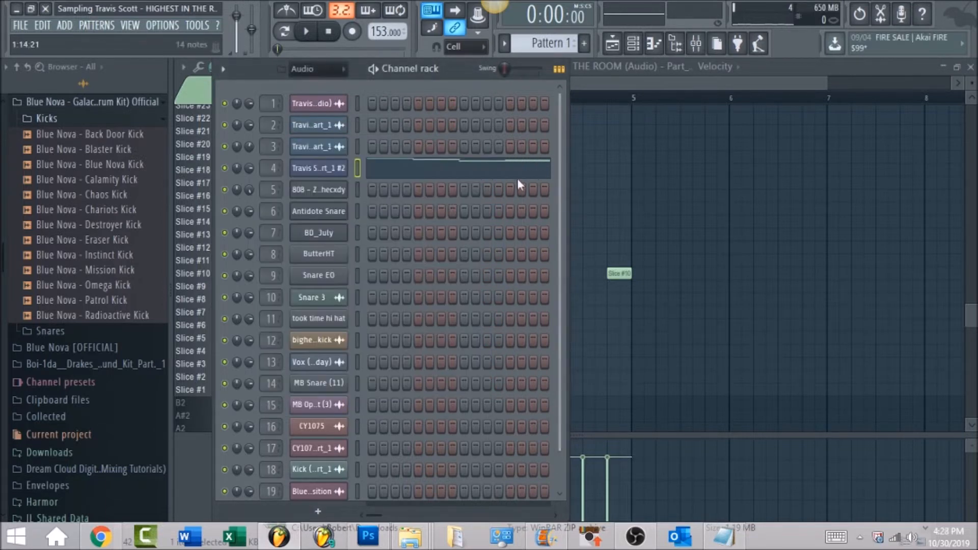
{"action": "left_click", "coordinate": [476, 178]}
{"action": "scroll", "coordinate": [488, 238], "scroll_direction": "up", "scroll_amount": 10}
{"action": "scroll", "coordinate": [271, 234], "scroll_direction": "down", "scroll_amount": 20}
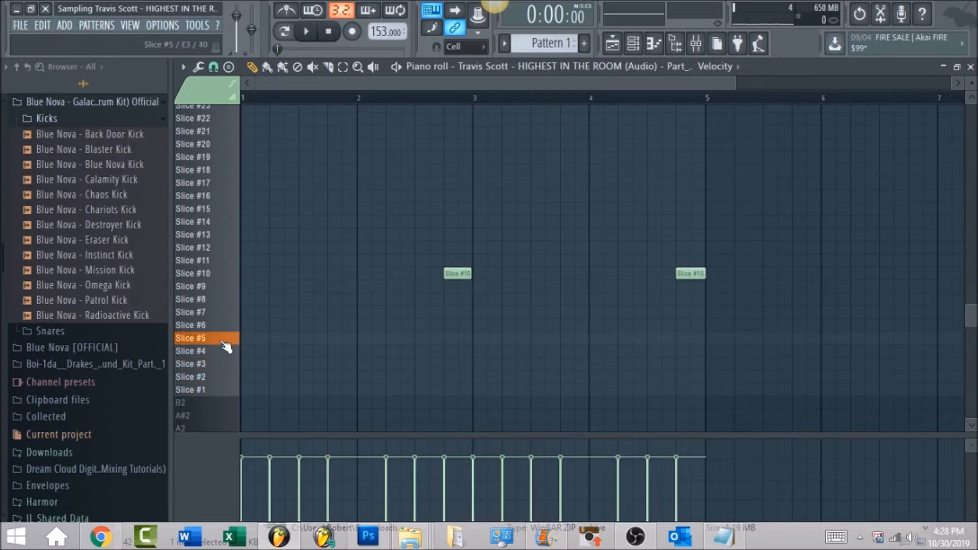
Step: Unmute mixer track 4 and audition the lower slices of the Fruity Slicer channel in the piano roll
{"action": "left_click", "coordinate": [696, 44]}
{"action": "left_click", "coordinate": [260, 244]}
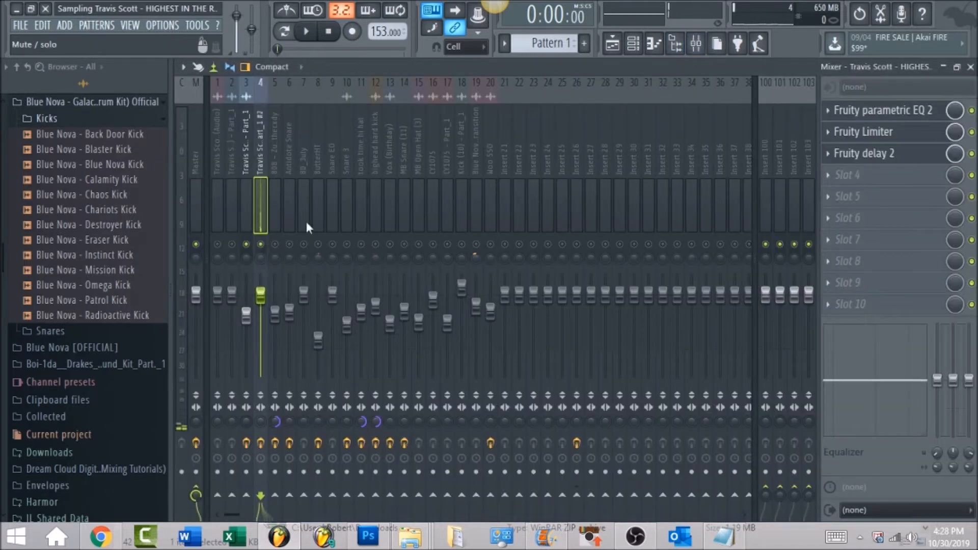
{"action": "left_click", "coordinate": [633, 44]}
{"action": "left_click", "coordinate": [319, 171]}
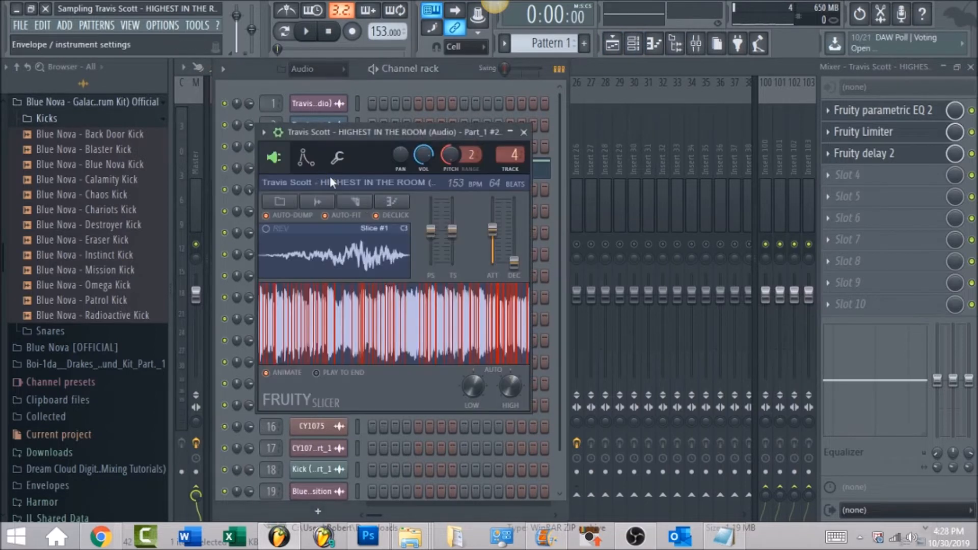
{"action": "left_click", "coordinate": [563, 148]}
{"action": "left_click", "coordinate": [527, 173]}
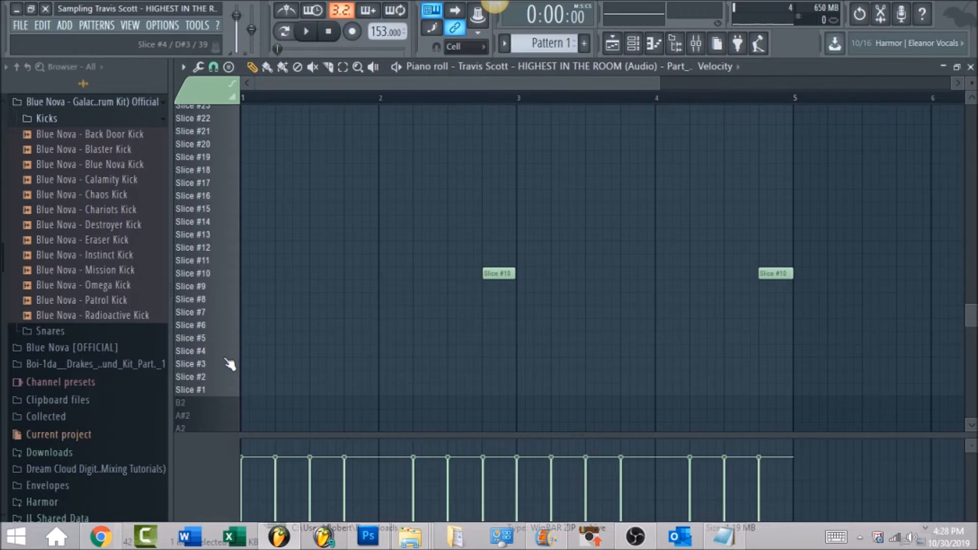
{"action": "mouse_move", "coordinate": [231, 363]}
{"action": "left_mouse_down"}
{"action": "mouse_move", "coordinate": [223, 281]}
{"action": "mouse_move", "coordinate": [235, 152]}
{"action": "mouse_move", "coordinate": [218, 240]}
{"action": "mouse_move", "coordinate": [255, 304]}
{"action": "left_mouse_up"}
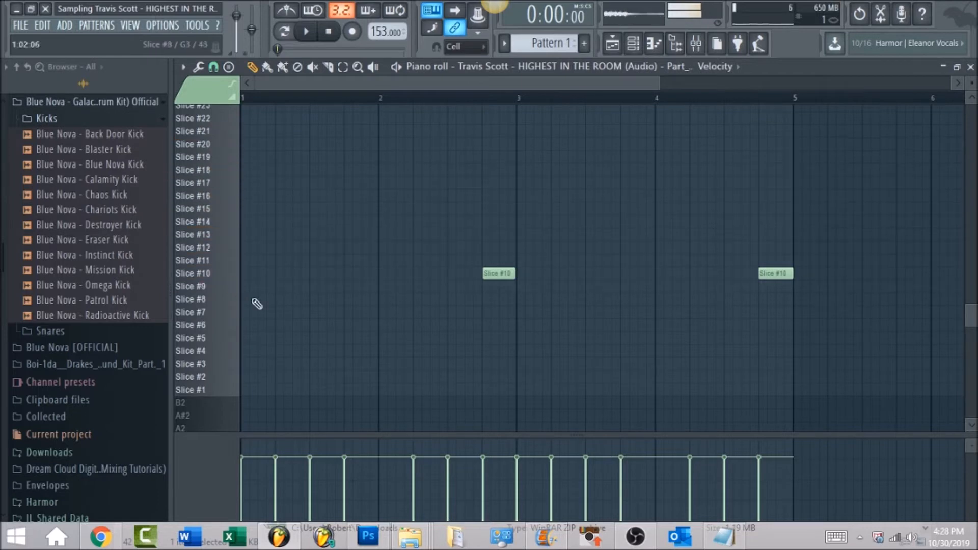
Step: Play Pattern 1's slice melody in the piano roll, examine its notes, and return to the playlist
{"action": "scroll", "coordinate": [306, 290], "scroll_direction": "up", "scroll_amount": 4}
{"action": "scroll", "coordinate": [336, 284], "scroll_direction": "up", "scroll_amount": 8}
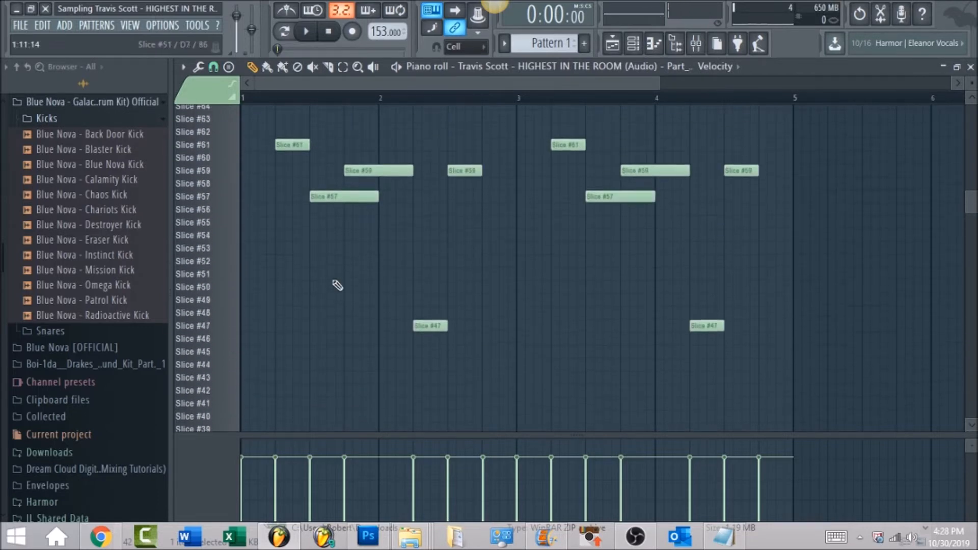
{"action": "left_click", "coordinate": [306, 31]}
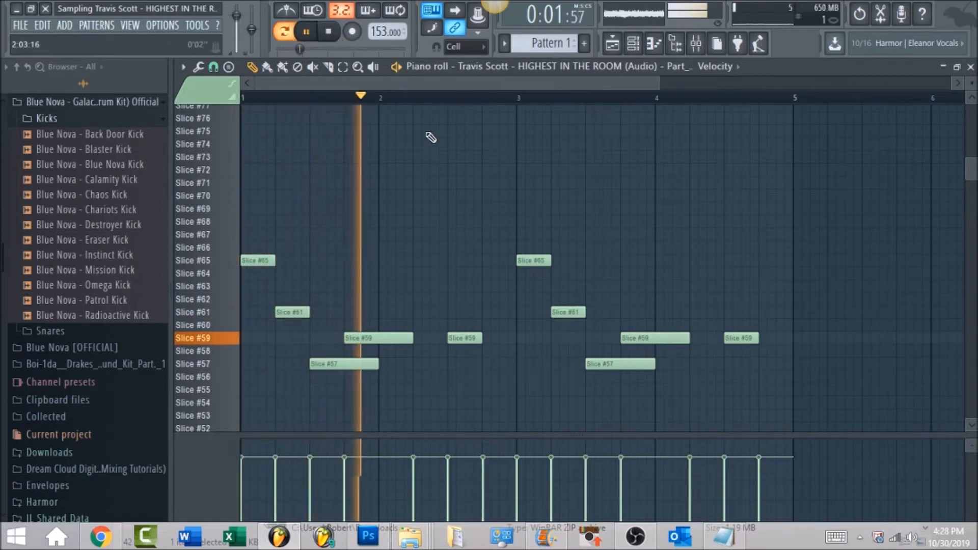
{"action": "scroll", "coordinate": [437, 148], "scroll_direction": "down", "scroll_amount": 4}
{"action": "scroll", "coordinate": [485, 175], "scroll_direction": "up", "scroll_amount": 2}
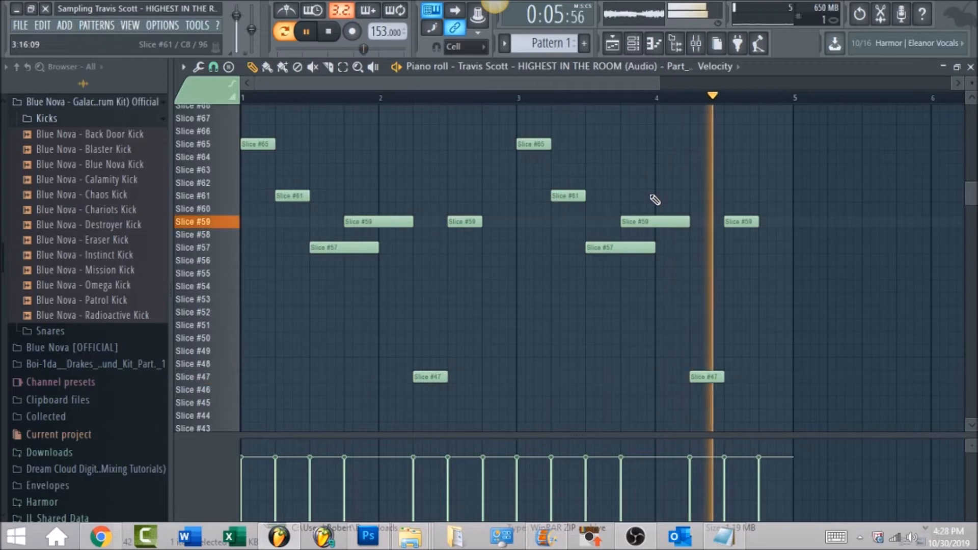
{"action": "scroll", "coordinate": [527, 185], "scroll_direction": "down", "scroll_amount": 3}
{"action": "key", "text": "space"}
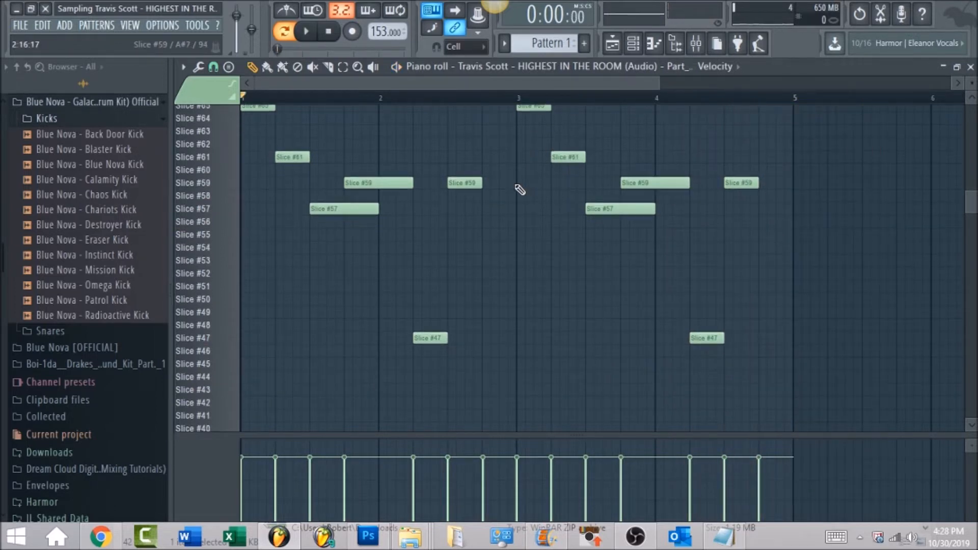
{"action": "left_click", "coordinate": [612, 43]}
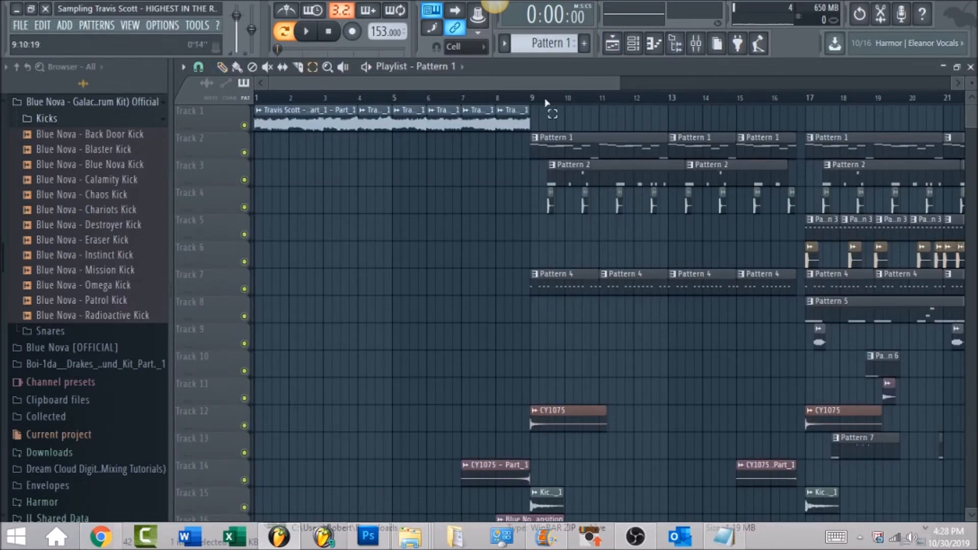
Step: Select the playlist section starting at bar 17 for looping and bring up the mixer
{"action": "left_click_drag", "start_coordinate": [532, 100], "coordinate": [682, 127]}
{"action": "left_click_drag", "start_coordinate": [556, 81], "coordinate": [750, 83]}
{"action": "left_click_drag", "start_coordinate": [414, 98], "coordinate": [694, 135]}
{"action": "left_click", "coordinate": [696, 46]}
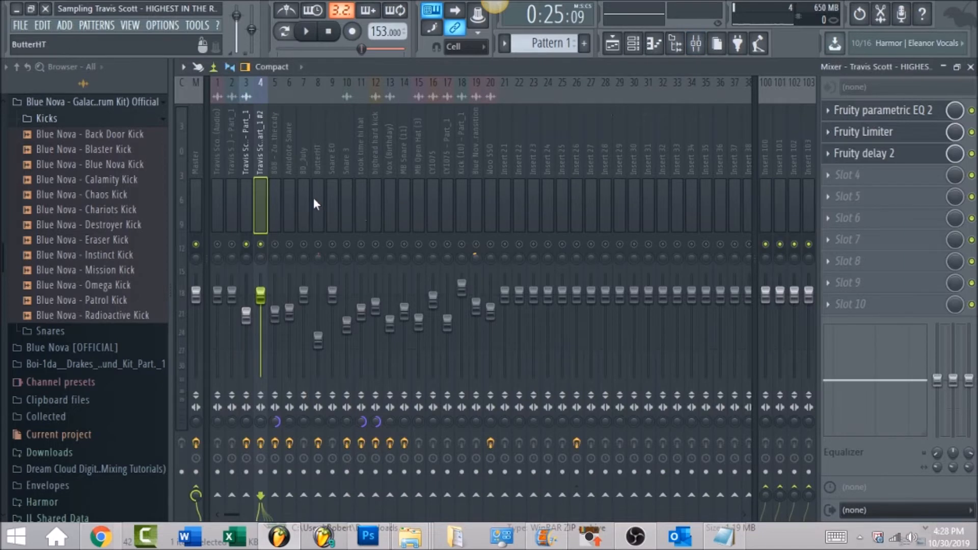
Step: Play the loop and adjust the high-pass band of mixer track 4's Fruity parametric EQ 2
{"action": "left_click", "coordinate": [877, 111]}
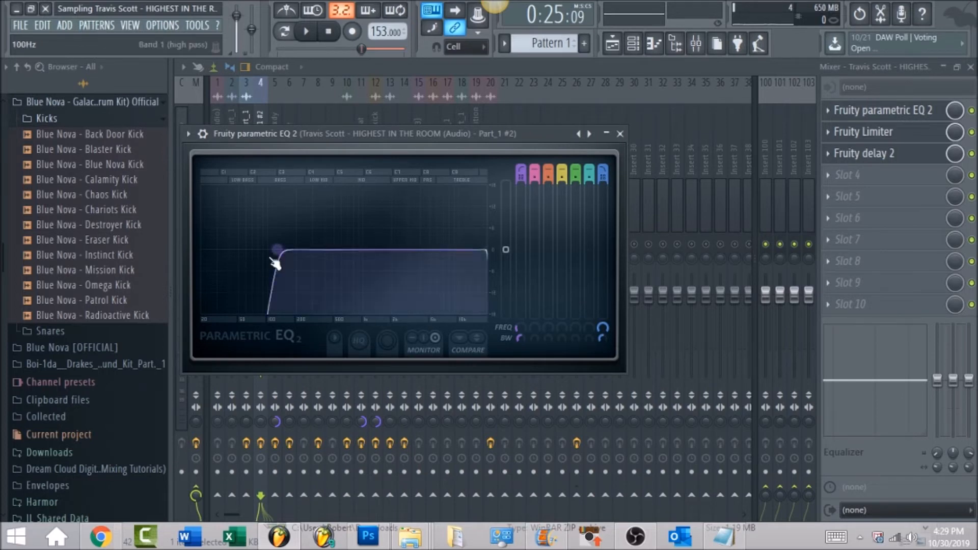
{"action": "key", "text": "space"}
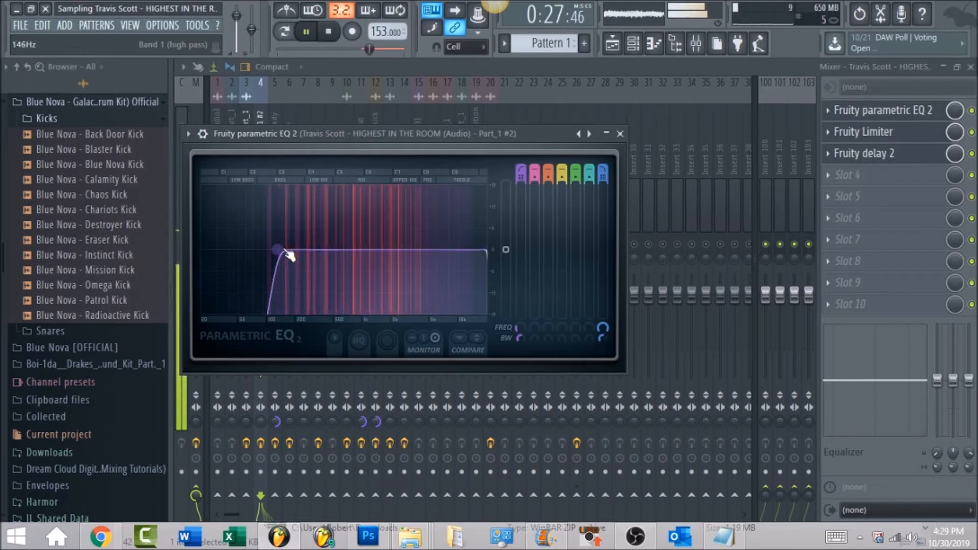
{"action": "mouse_move", "coordinate": [290, 256]}
{"action": "left_mouse_down"}
{"action": "mouse_move", "coordinate": [308, 256]}
{"action": "mouse_move", "coordinate": [279, 253]}
{"action": "left_mouse_up"}
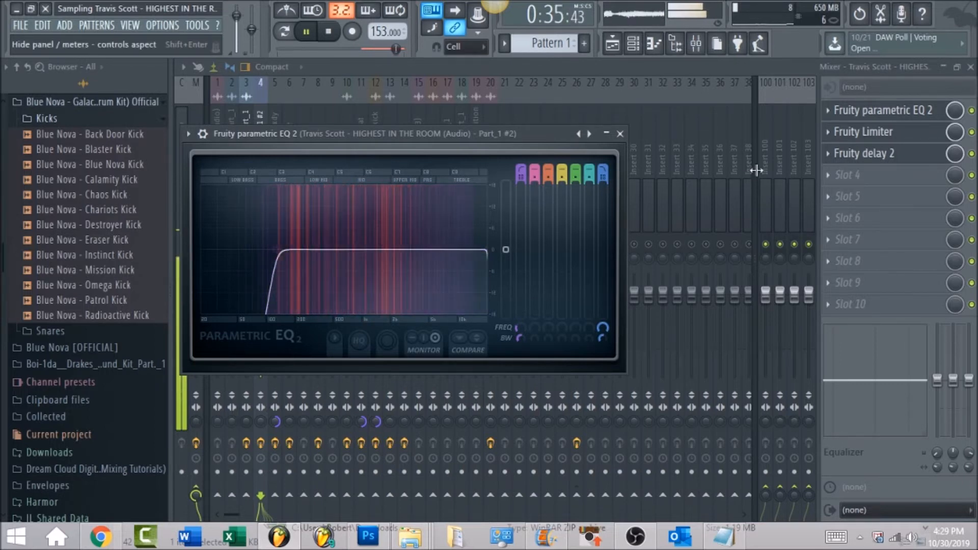
Step: Review the Fruity Limiter and Fruity delay 2 settings on mixer track 4, and return to the mixer
{"action": "left_click", "coordinate": [898, 133]}
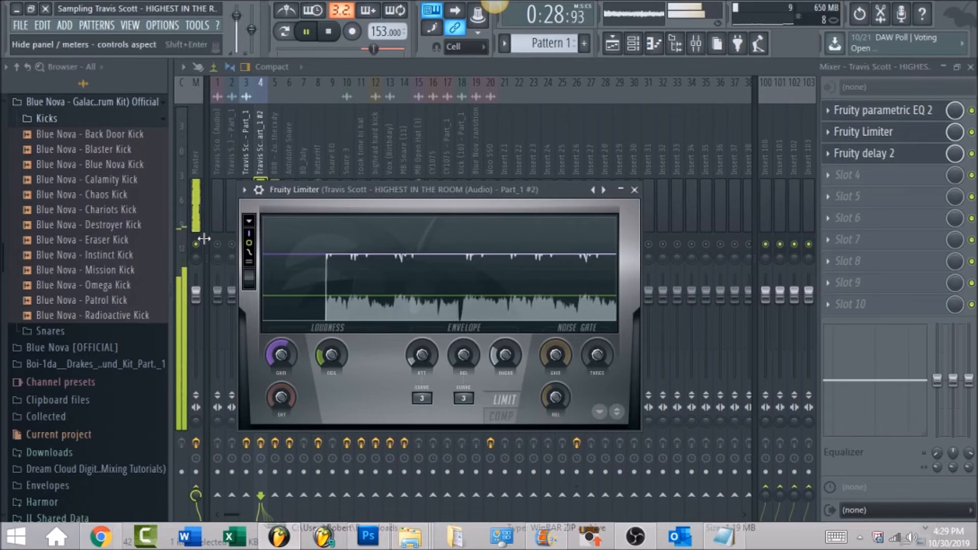
{"action": "left_click", "coordinate": [888, 156]}
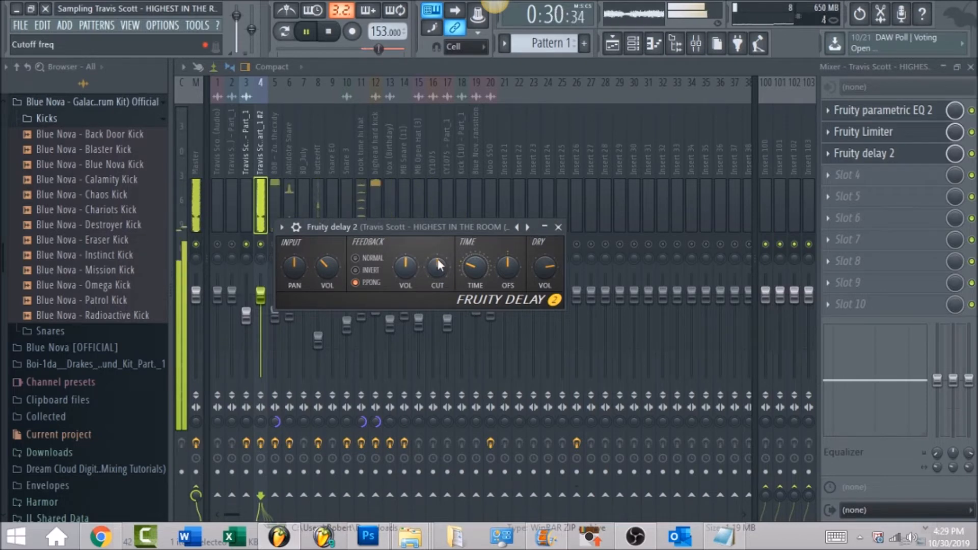
{"action": "left_click", "coordinate": [374, 76]}
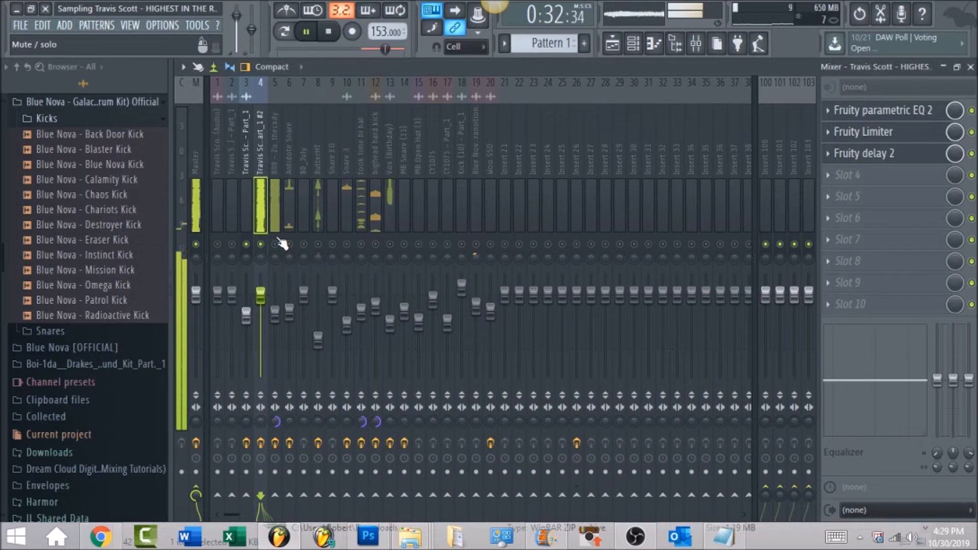
Step: Unmute the 808 and Antidote Snare mixer tracks and view their effect slots
{"action": "left_click", "coordinate": [276, 122]}
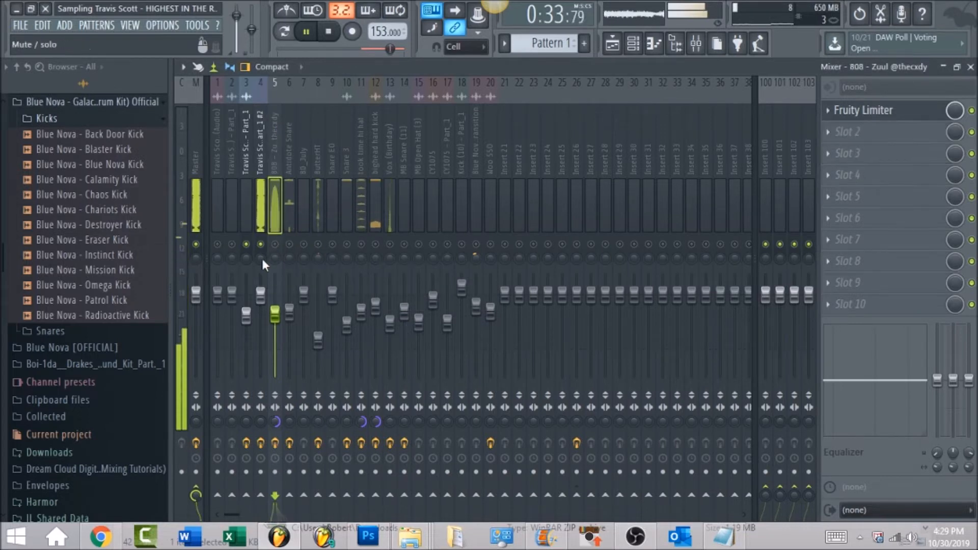
{"action": "left_click", "coordinate": [293, 250]}
{"action": "left_click", "coordinate": [288, 157]}
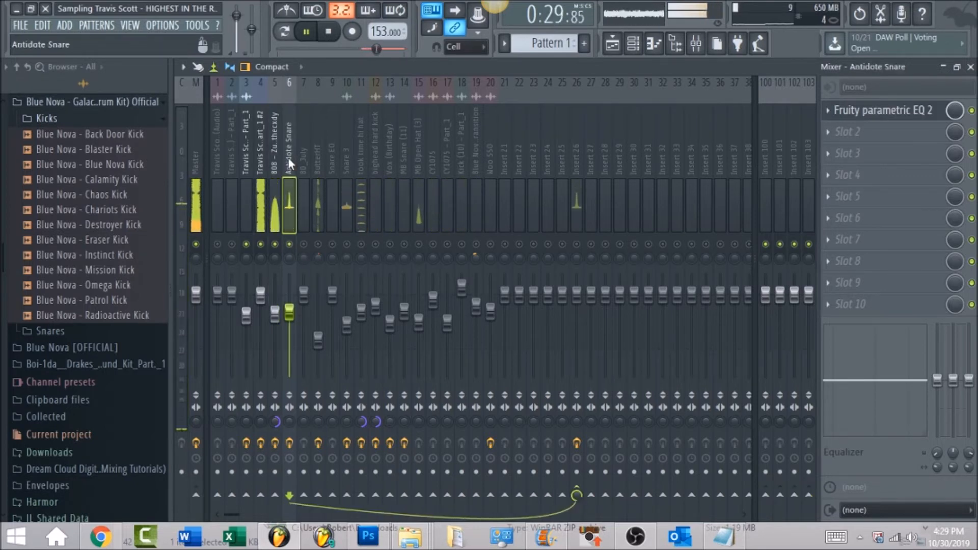
Step: Restart playback, unmute Insert 26, which the snare is routed to, and review its Fruity Limiter
{"action": "key", "text": "space"}
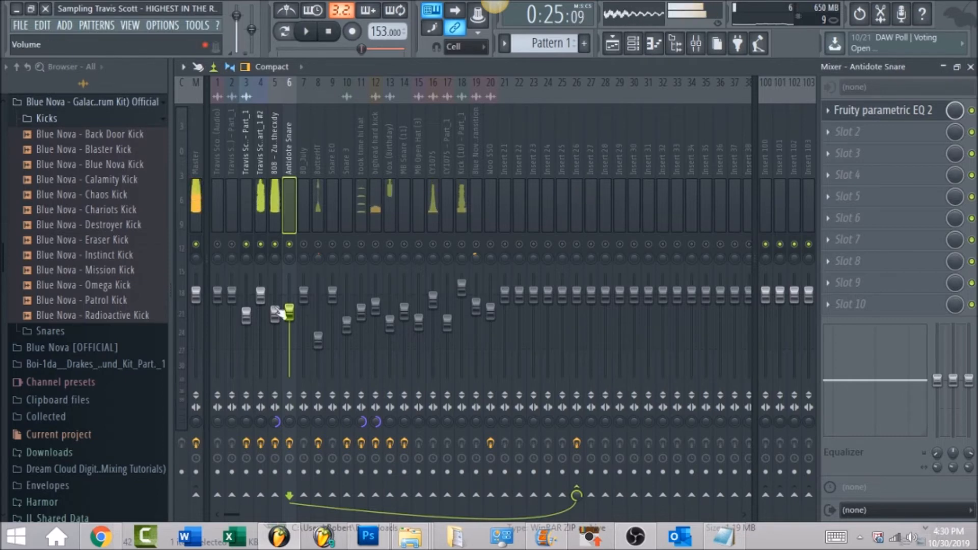
{"action": "key", "text": "space"}
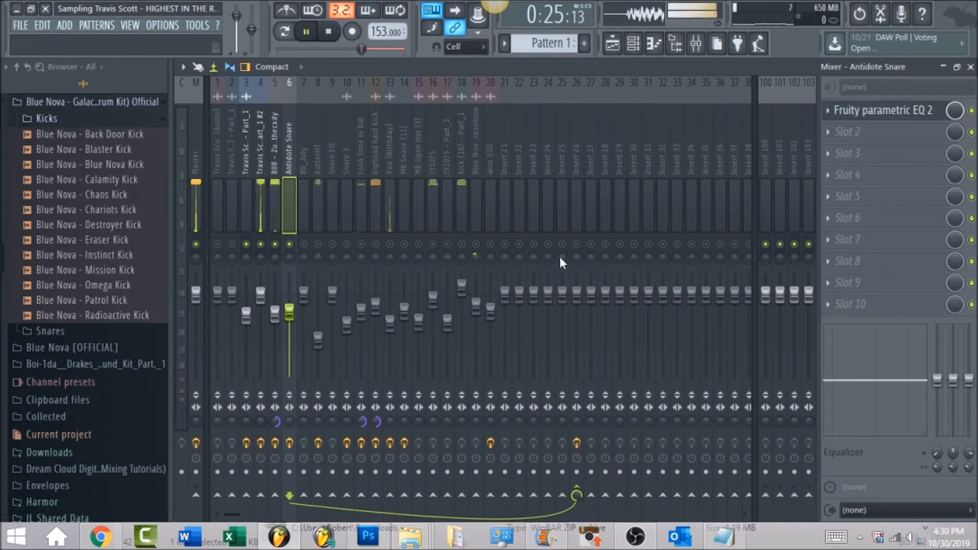
{"action": "left_click", "coordinate": [575, 203]}
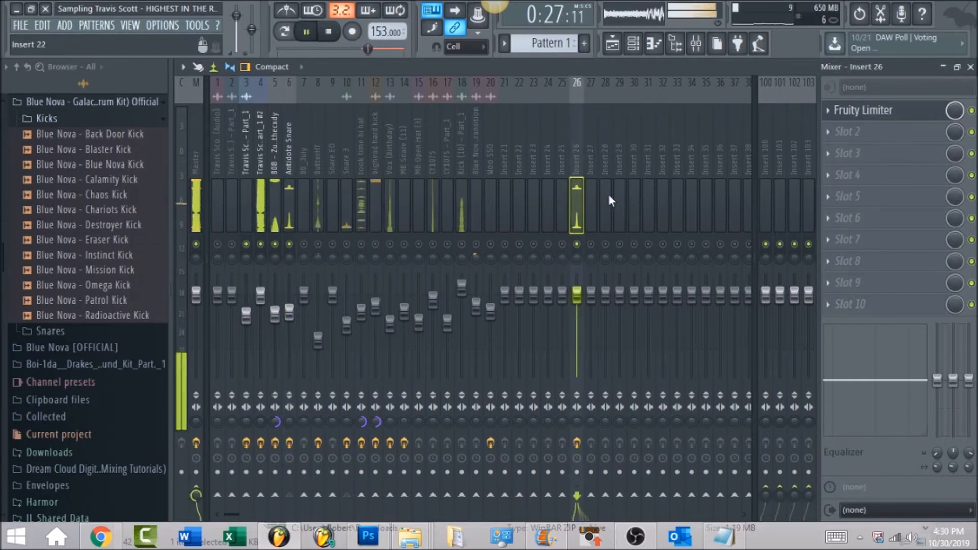
{"action": "left_click", "coordinate": [892, 115]}
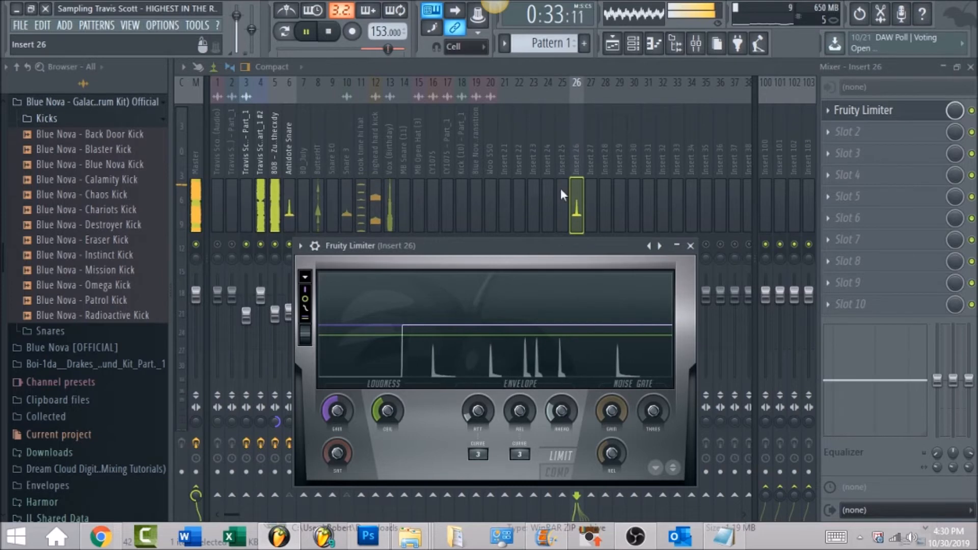
Step: Unmute the Snare 3 mixer track, check its routing to Insert 26, and stop playback
{"action": "left_click", "coordinate": [341, 156]}
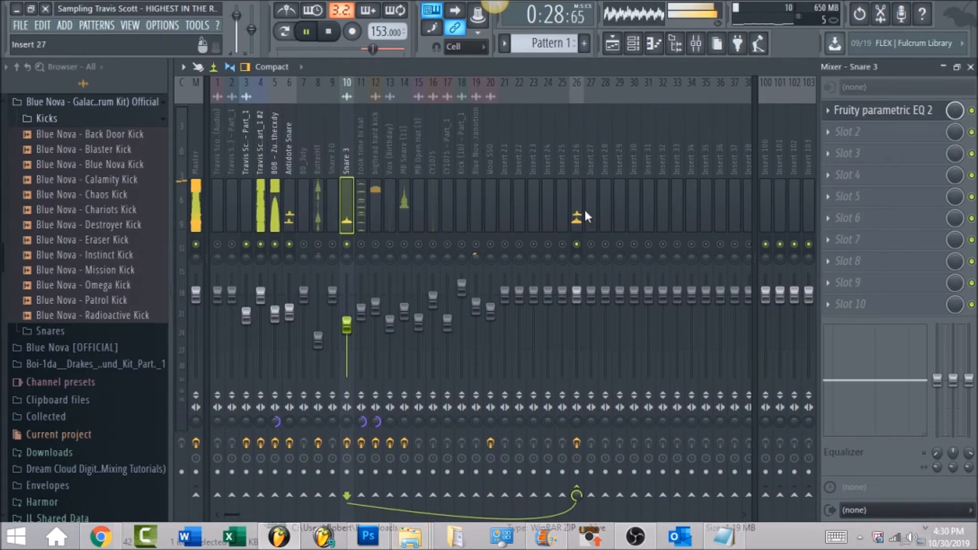
{"action": "left_click", "coordinate": [576, 145]}
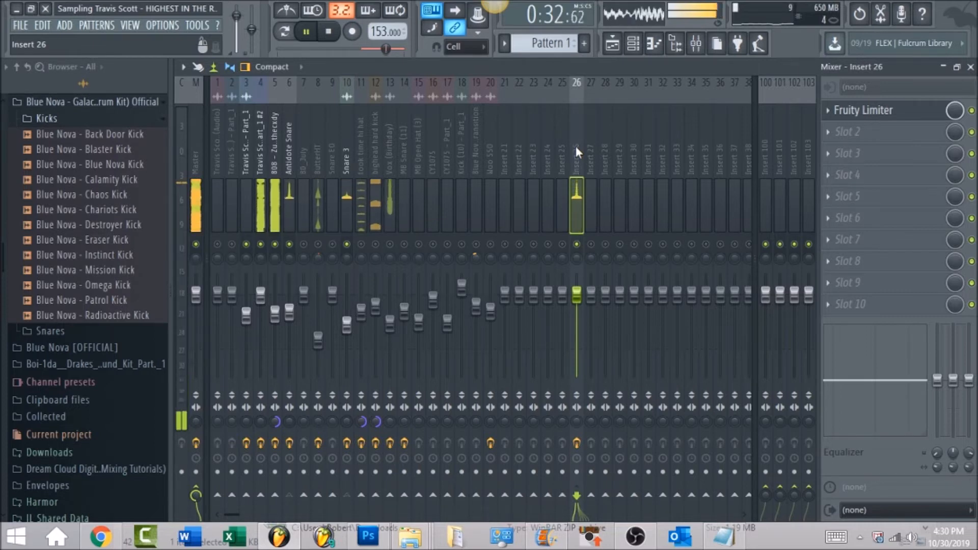
{"action": "key", "text": "space"}
Step: Review the Fruity soft clipper on the Master track, and enable and open its iZotope Ozone 5 Imager
{"action": "left_click", "coordinate": [192, 152]}
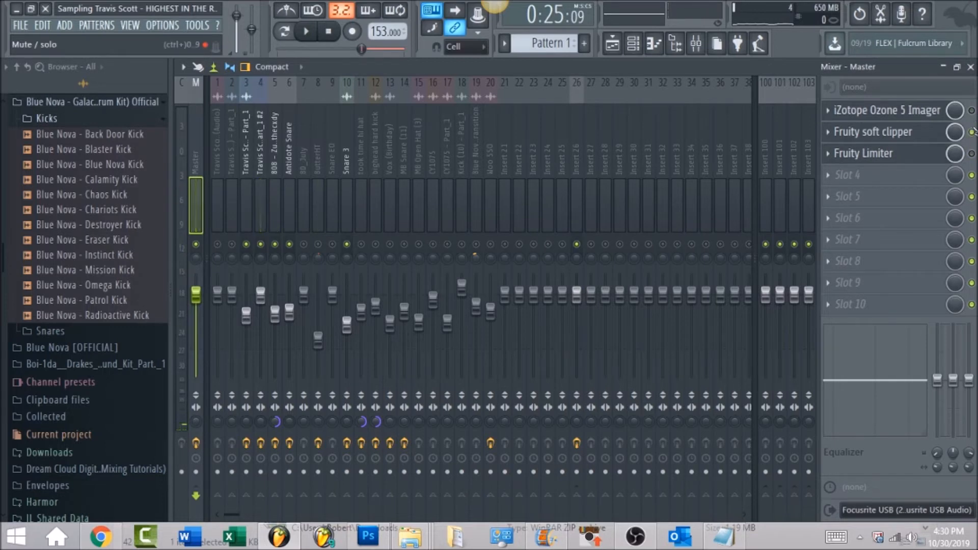
{"action": "left_click", "coordinate": [914, 134]}
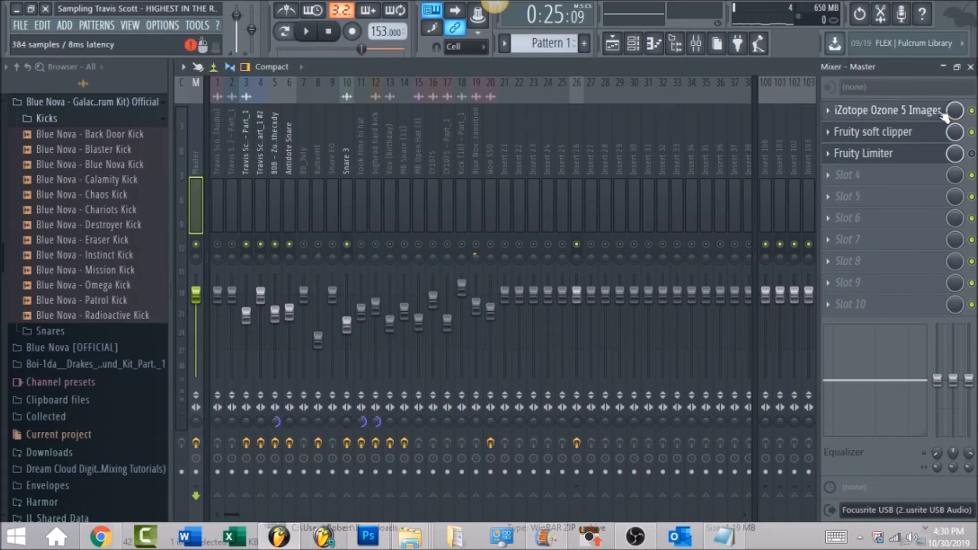
{"action": "left_click", "coordinate": [943, 115]}
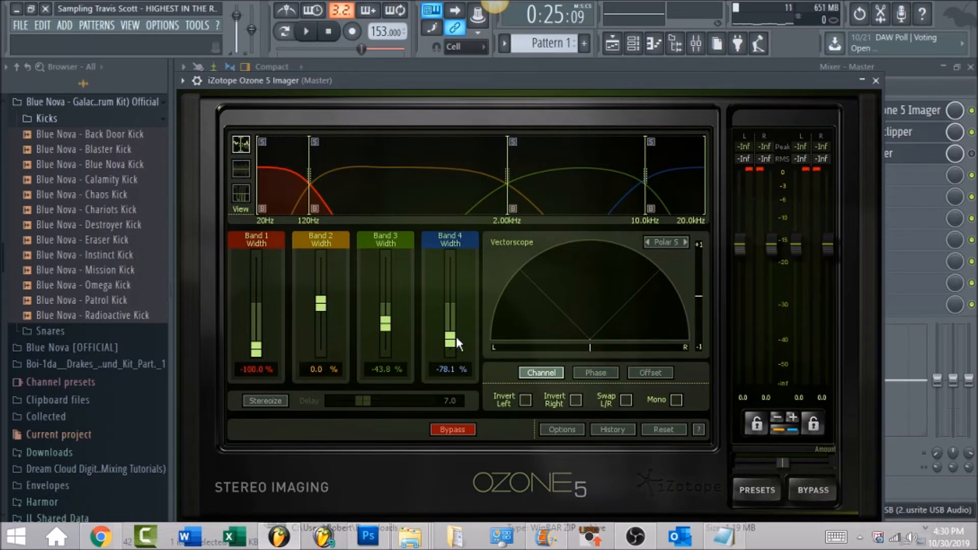
Step: Play the beat while soloing Band 4 and Band 3 in turn in the Ozone 5 Imager, and return to the mixer
{"action": "left_click", "coordinate": [651, 142]}
{"action": "key", "text": "space"}
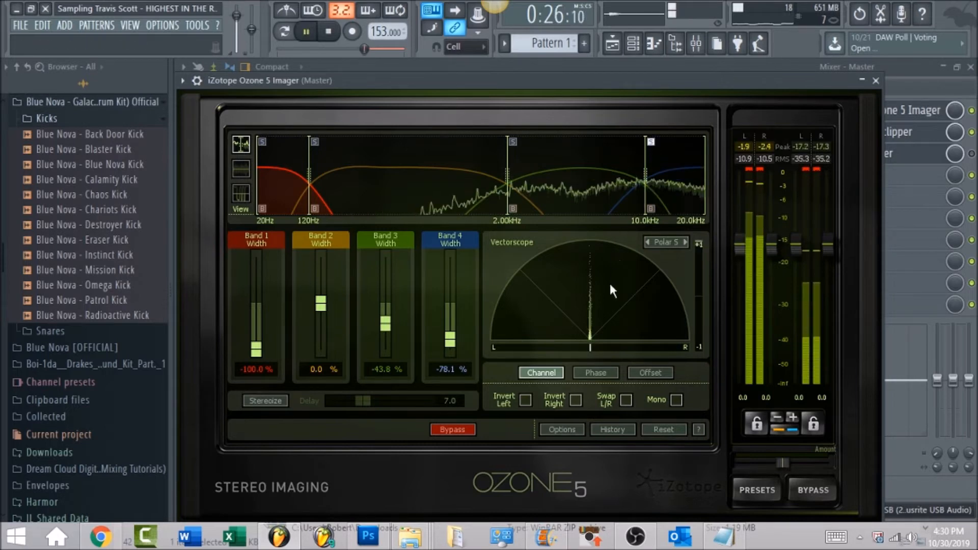
{"action": "left_click", "coordinate": [650, 142]}
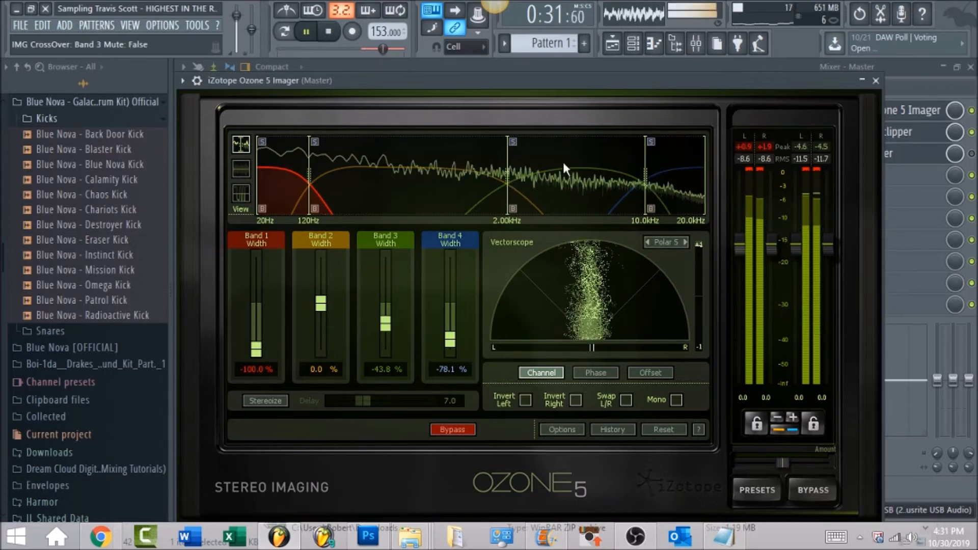
{"action": "left_click", "coordinate": [512, 141]}
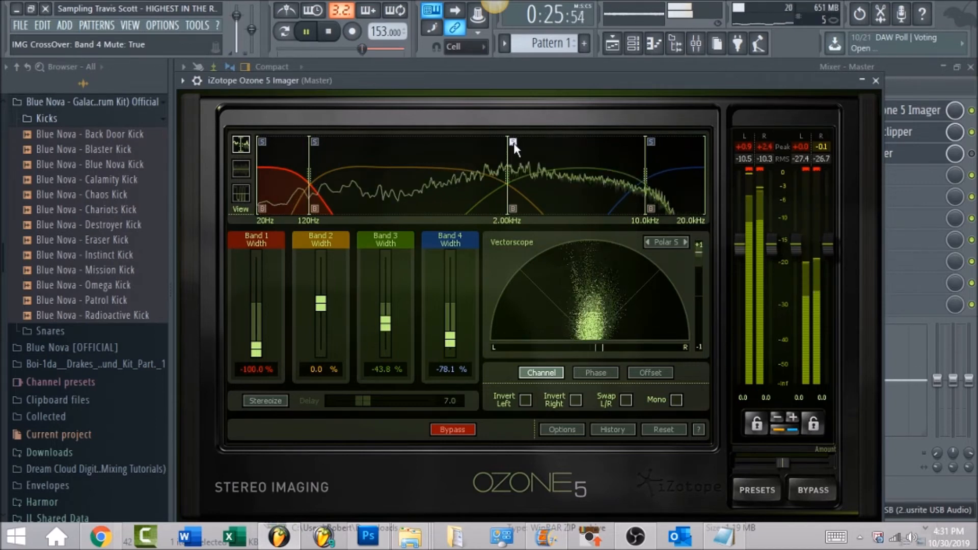
{"action": "left_click", "coordinate": [513, 143]}
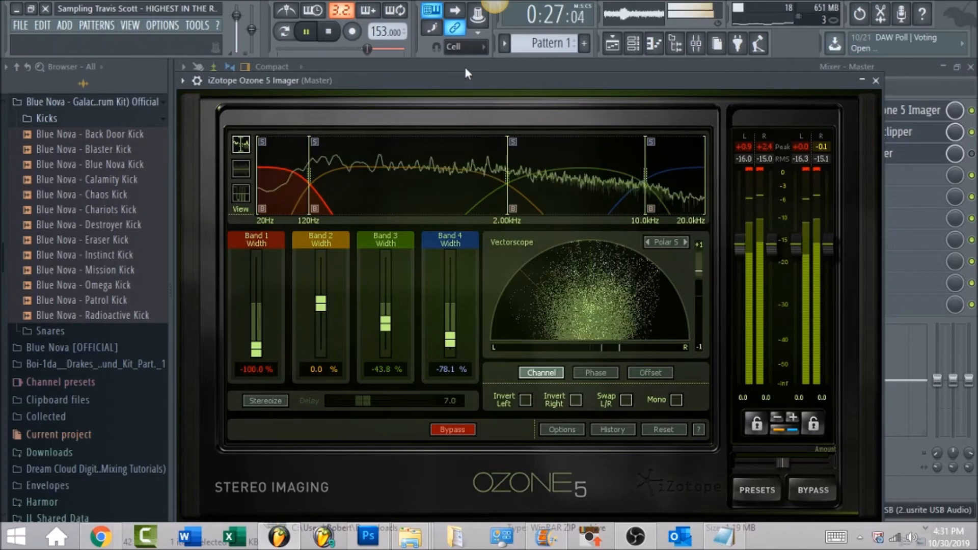
{"action": "left_click", "coordinate": [464, 68]}
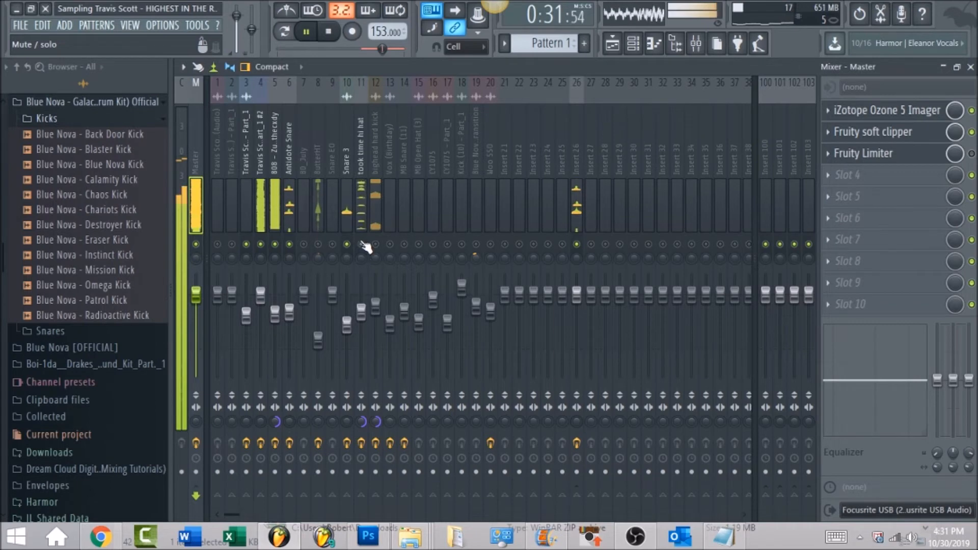
Step: Unmute the took time hi hat mixer track and review its Fruity parametric EQ 2 and Fruity Limiter
{"action": "left_click", "coordinate": [359, 146]}
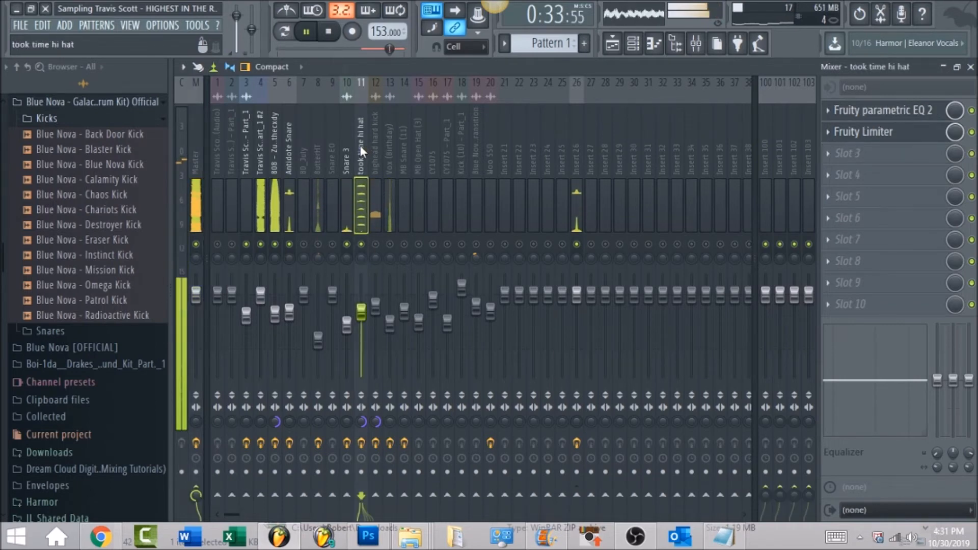
{"action": "left_click", "coordinate": [889, 111]}
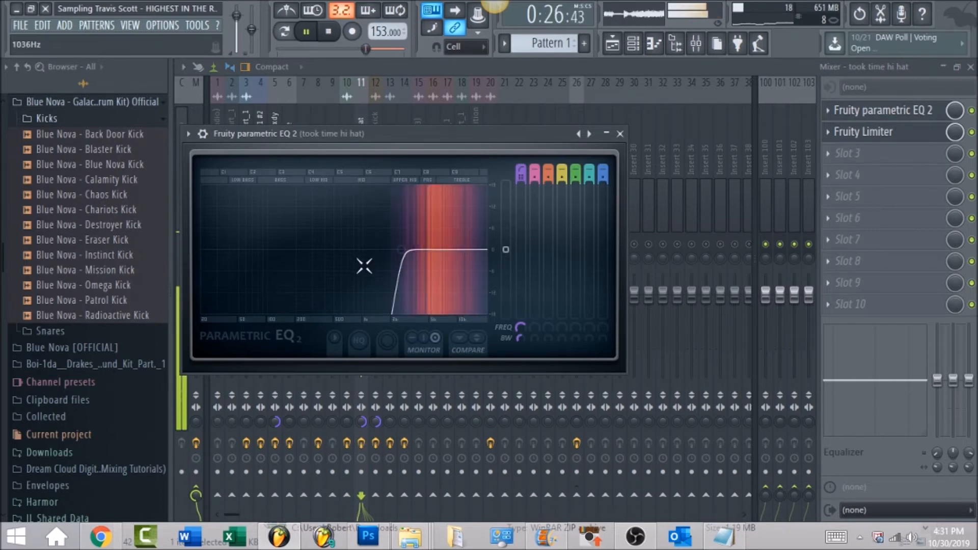
{"action": "left_click", "coordinate": [591, 64]}
{"action": "left_click", "coordinate": [889, 131]}
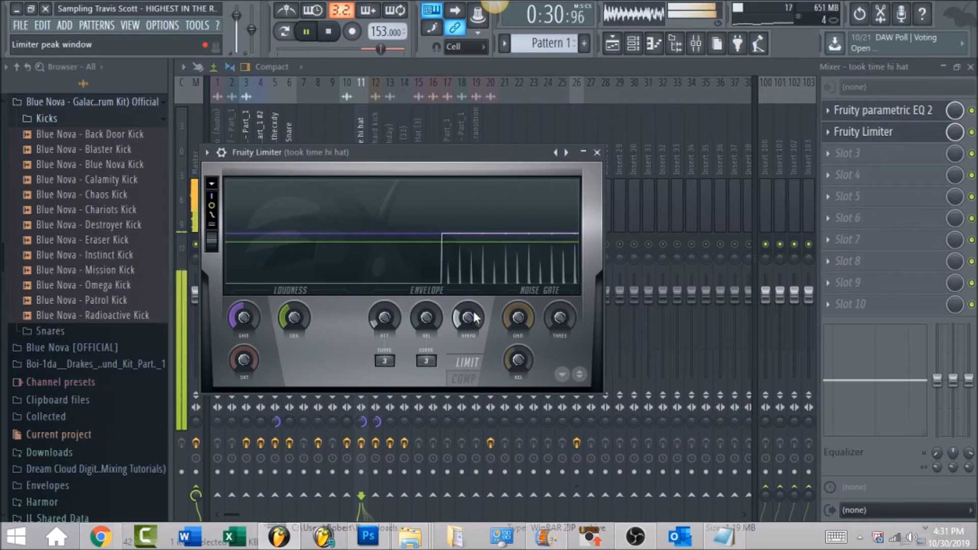
{"action": "left_click", "coordinate": [534, 63]}
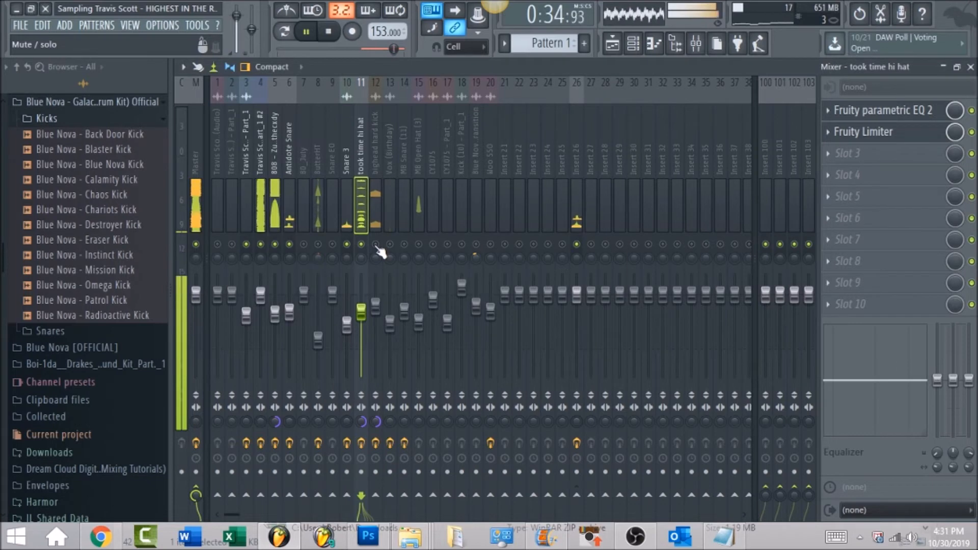
Step: Unmute the bighead hard kick and ButterHT mixer tracks and view their effect slots
{"action": "left_click", "coordinate": [374, 156]}
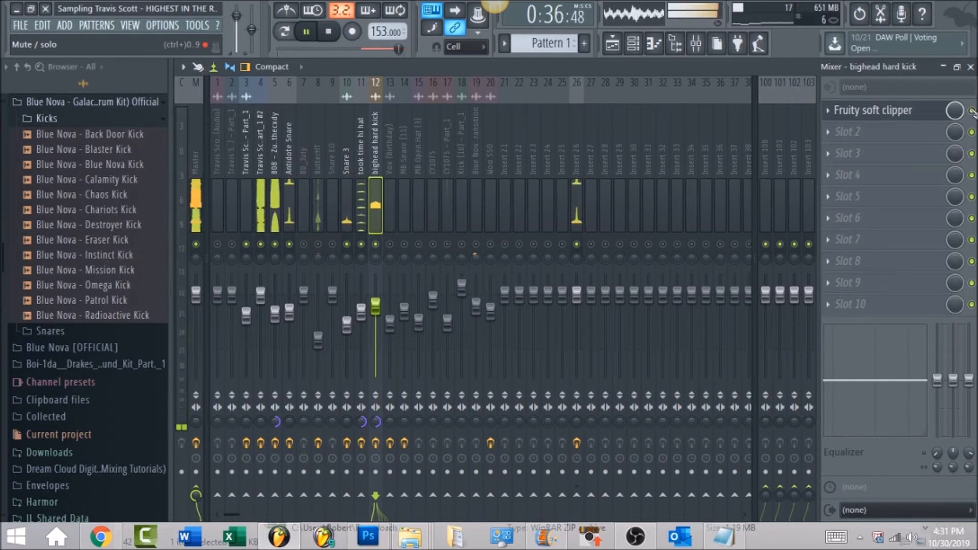
{"action": "left_click", "coordinate": [319, 244]}
{"action": "left_click", "coordinate": [313, 161]}
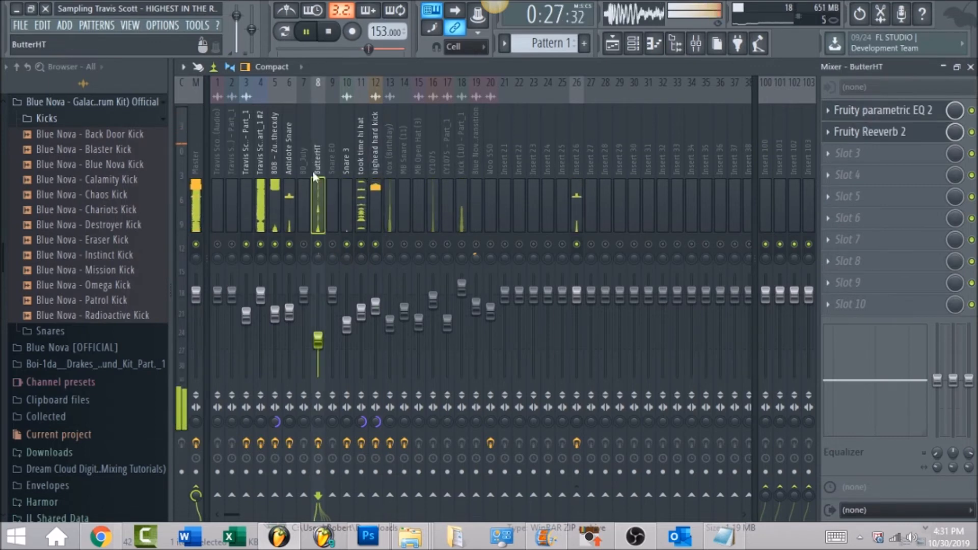
Step: Solo the ButterHT mixer track and review its Fruity parametric EQ 2 and Fruity Reeverb 2 settings
{"action": "right_click", "coordinate": [320, 244]}
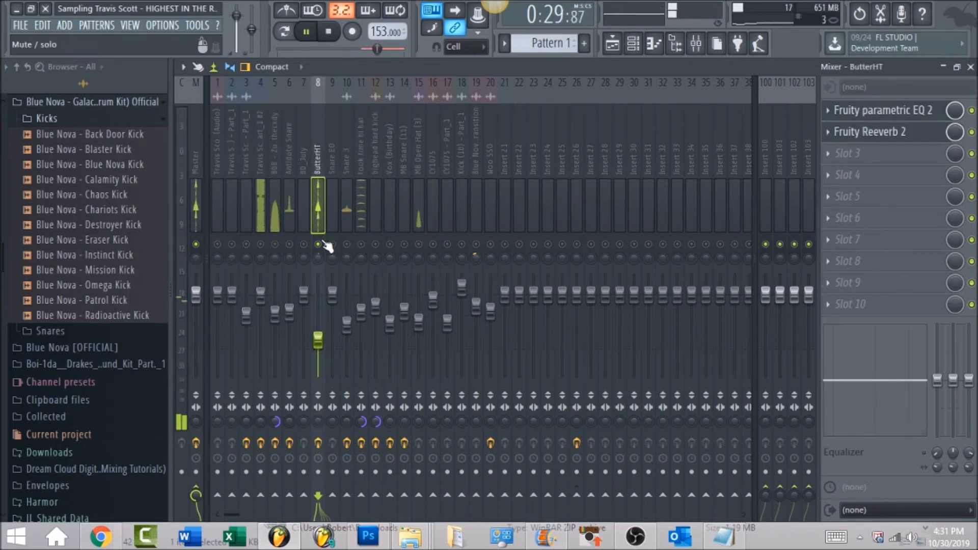
{"action": "left_click", "coordinate": [914, 117]}
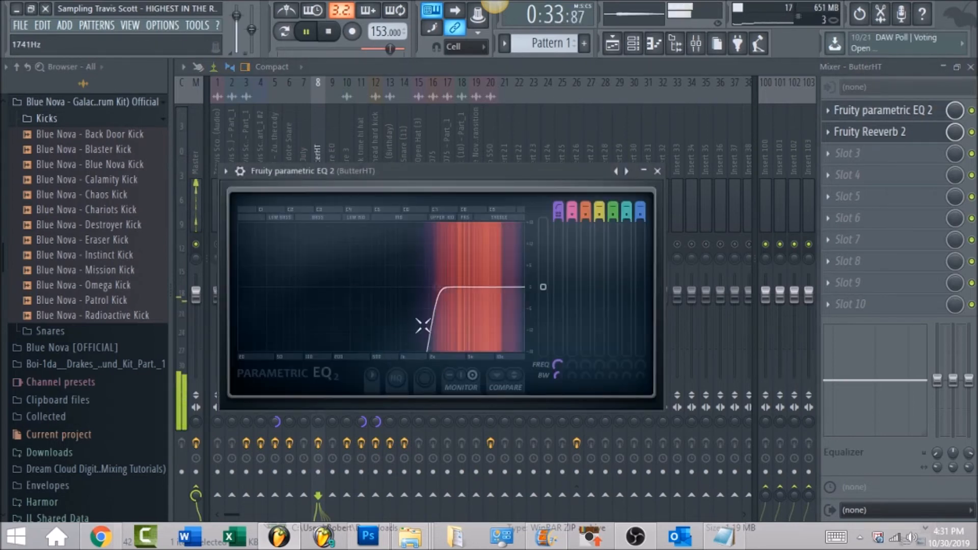
{"action": "left_click", "coordinate": [900, 137]}
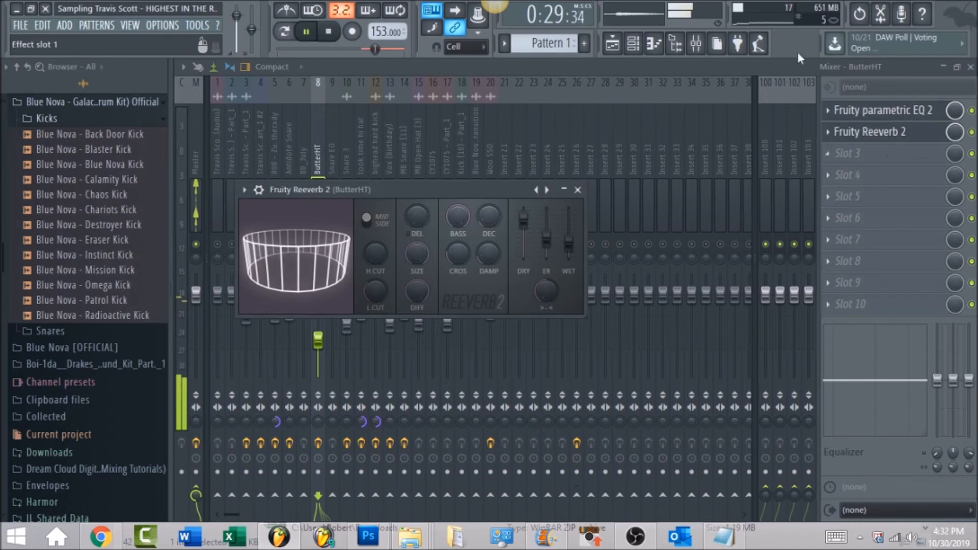
{"action": "left_click", "coordinate": [636, 71]}
Step: Unmute the kick, hi hat, Snare 3, Insert 26, Antidote Snare, 808 and track 4 sample alongside ButterHT
{"action": "left_click", "coordinate": [374, 245]}
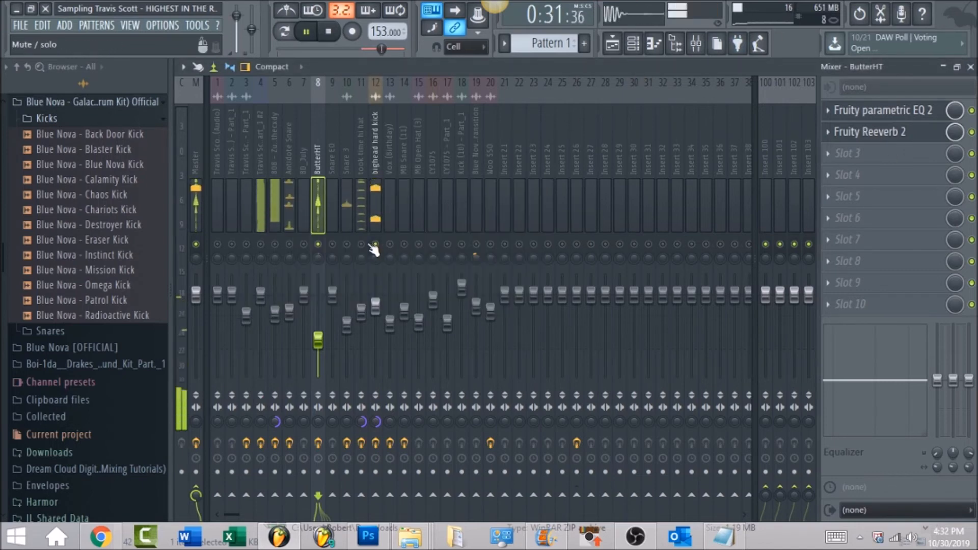
{"action": "left_click", "coordinate": [361, 245]}
{"action": "left_click", "coordinate": [347, 244]}
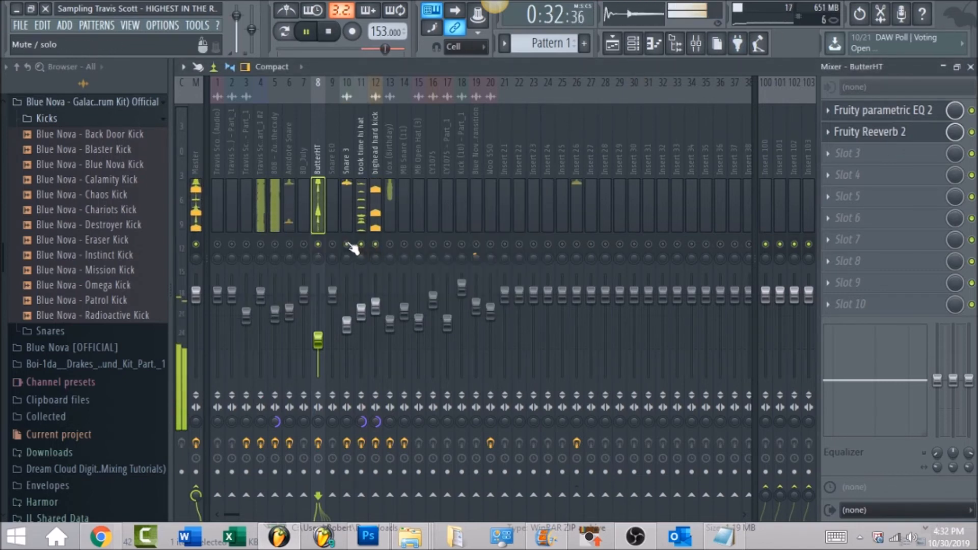
{"action": "left_click", "coordinate": [577, 244]}
{"action": "left_click", "coordinate": [289, 245]}
{"action": "left_click", "coordinate": [274, 244]}
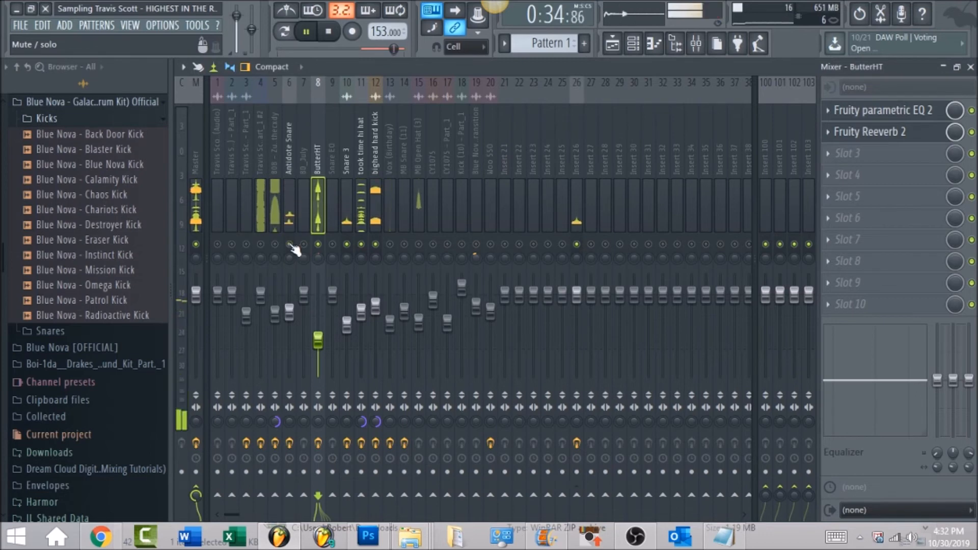
{"action": "left_click", "coordinate": [261, 244]}
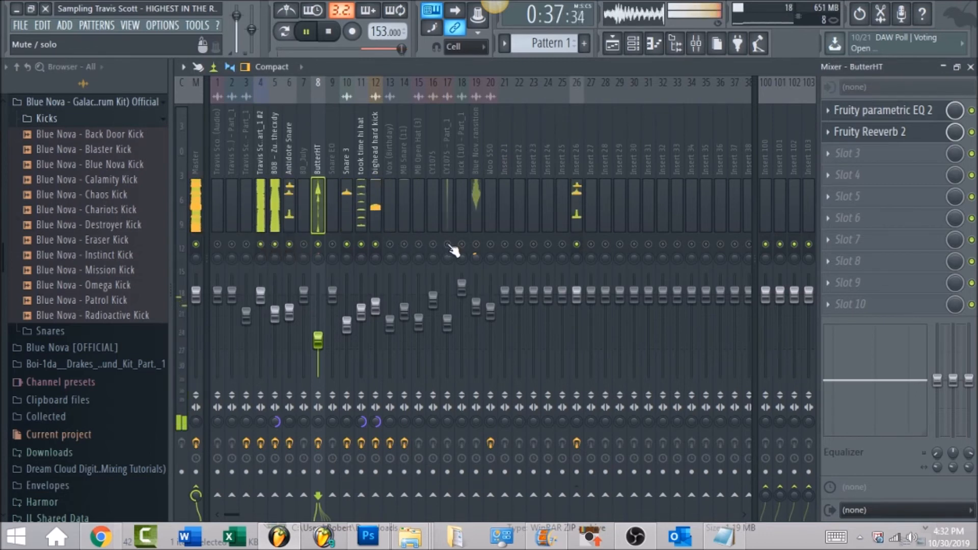
Step: Unmute the MB Snare (11) mixer track, view its effect slots, and locate its Pattern 6 clip on playlist track 10
{"action": "left_click", "coordinate": [404, 162]}
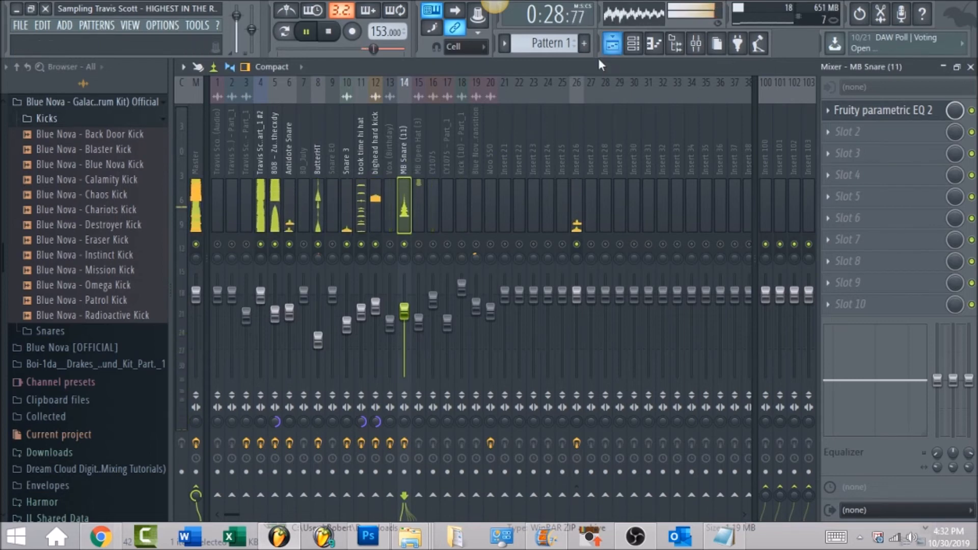
{"action": "left_click", "coordinate": [611, 45]}
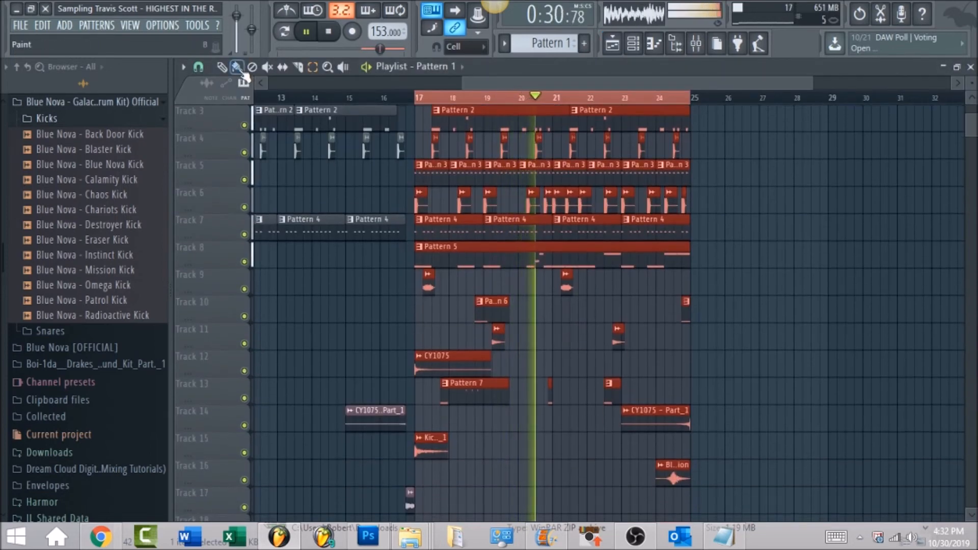
{"action": "key", "text": "space"}
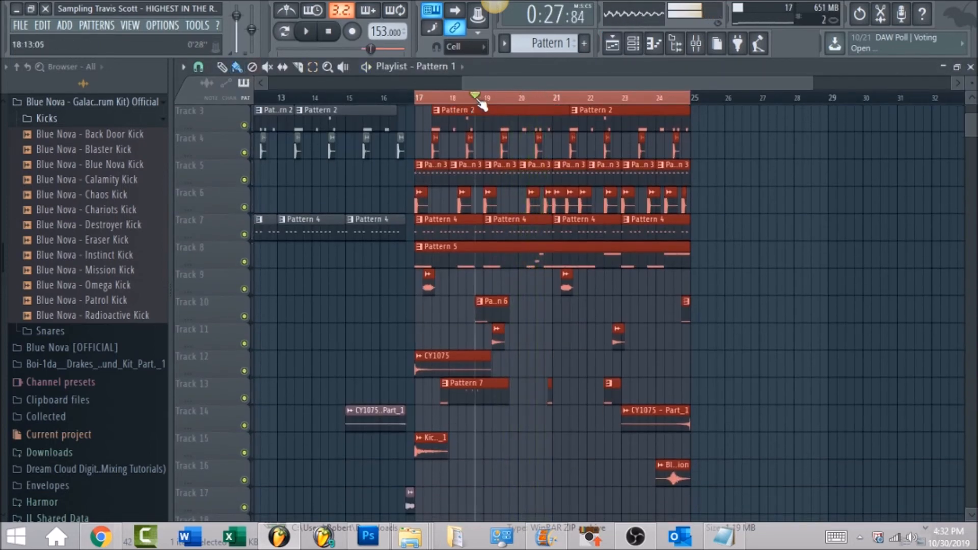
{"action": "left_click", "coordinate": [695, 44]}
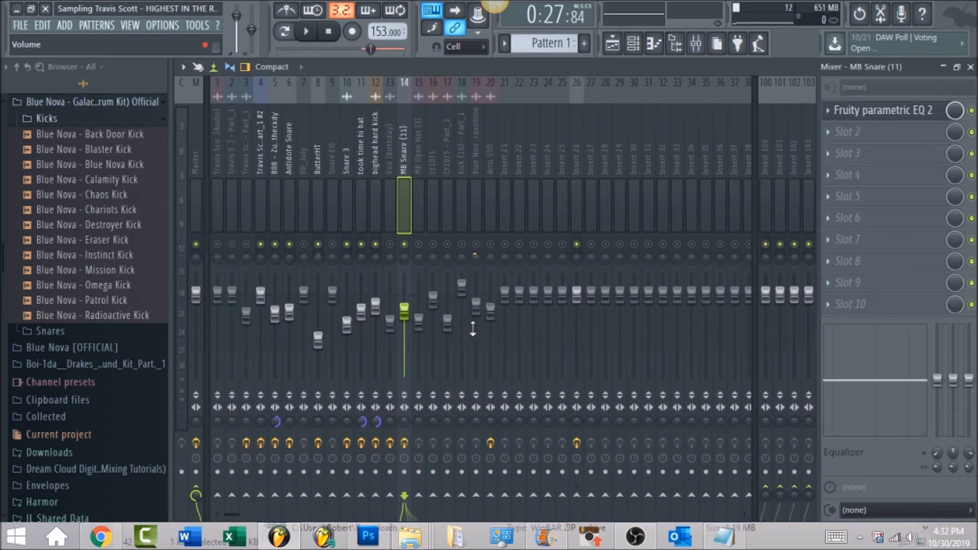
{"action": "left_click", "coordinate": [613, 43]}
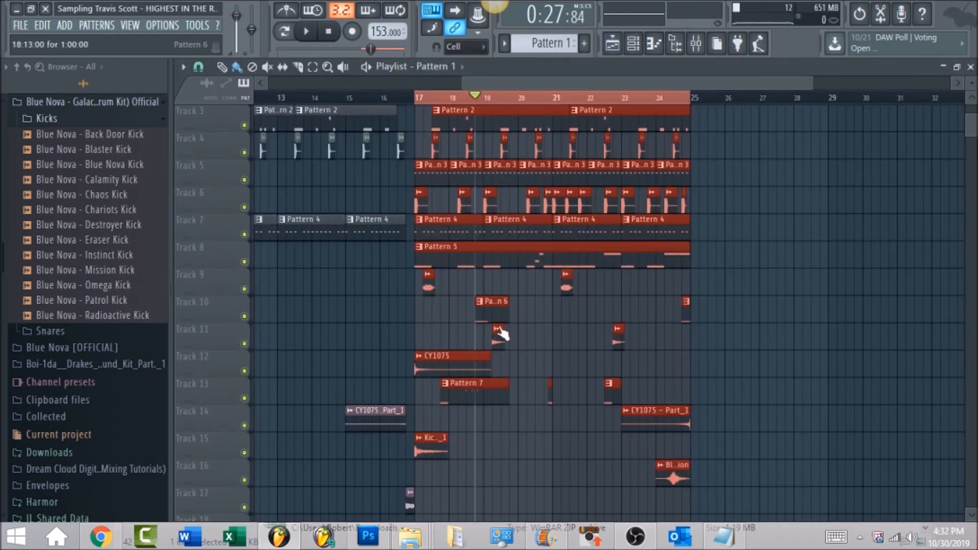
Step: Open Pattern 6 in the piano roll and bring the MB Snare (11) C5 note roll and its velocities into view
{"action": "double_click", "coordinate": [491, 308]}
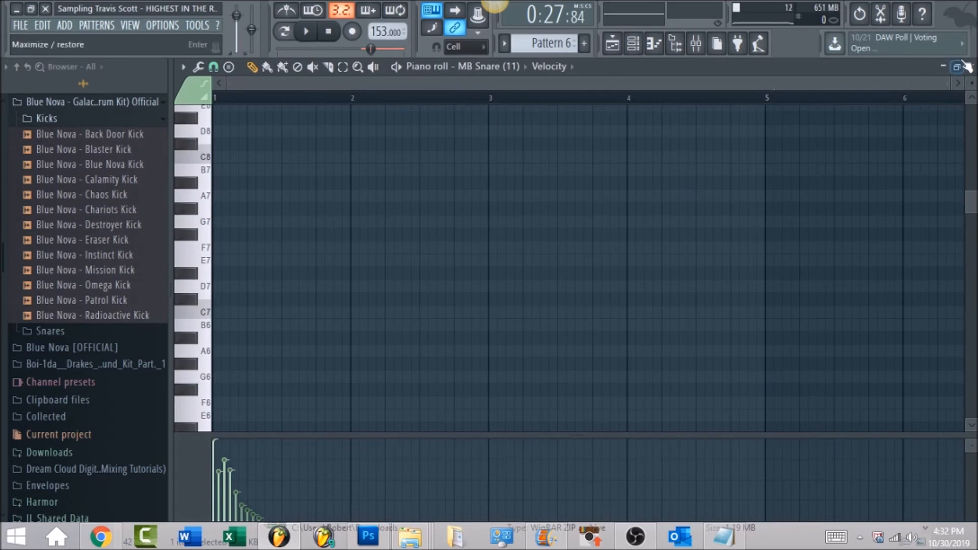
{"action": "left_click_drag", "start_coordinate": [950, 82], "coordinate": [472, 304]}
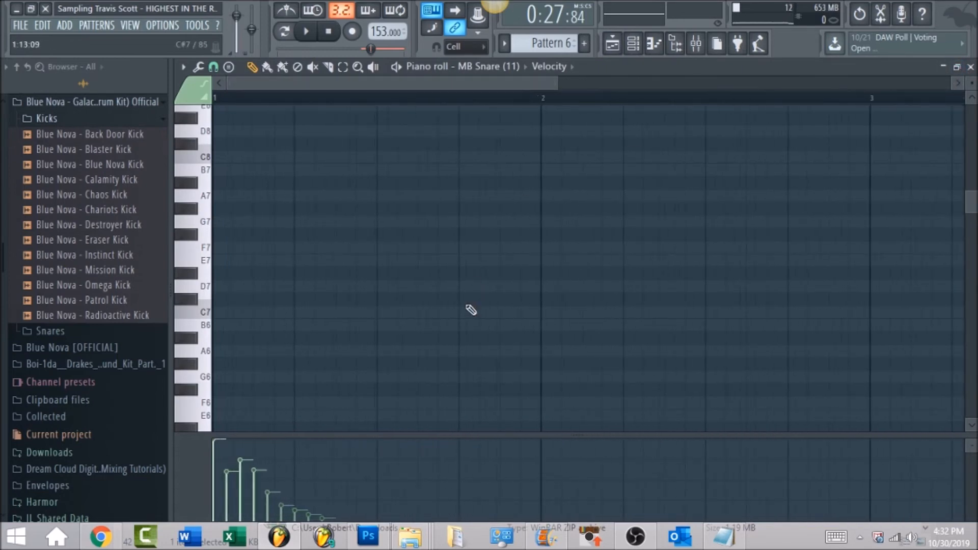
{"action": "scroll", "coordinate": [472, 305], "scroll_direction": "down", "scroll_amount": 8}
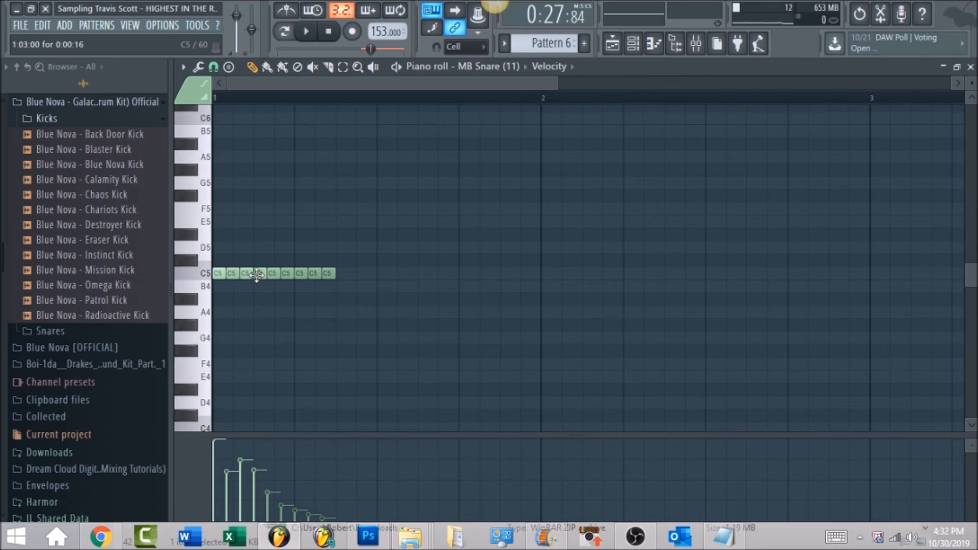
Step: Audition the MB Snare (11) roll on its own in pattern mode and return playback to song mode
{"action": "left_click", "coordinate": [287, 33]}
{"action": "key", "text": "space"}
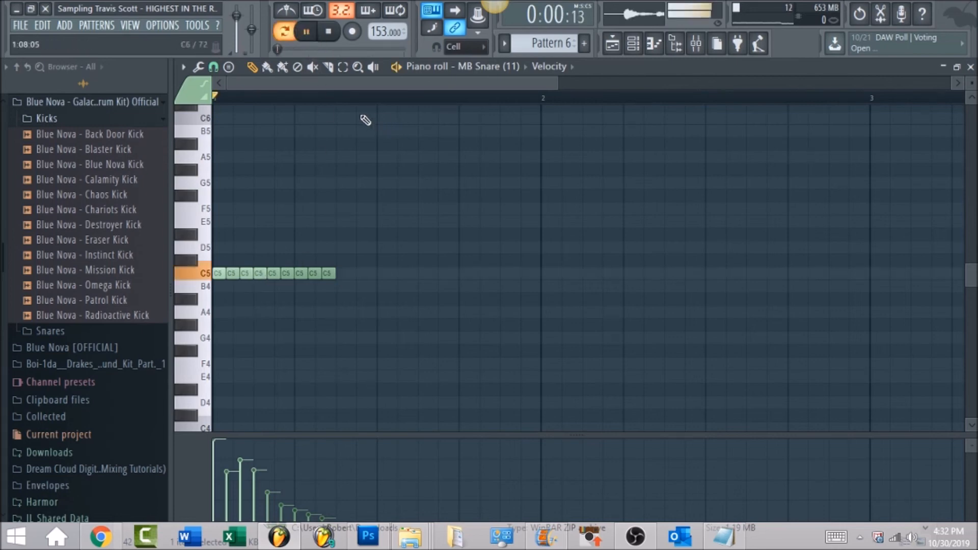
{"action": "key", "text": "space"}
Step: Play the song, unmute the Vox (Birthday) mixer track and view its effect slots
{"action": "key", "text": "space"}
{"action": "key", "text": "space"}
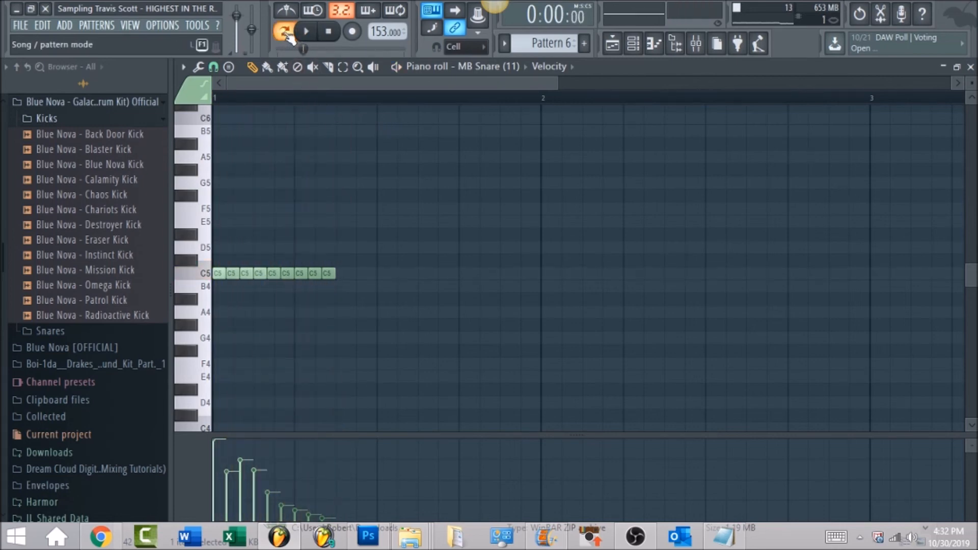
{"action": "left_click", "coordinate": [286, 34]}
{"action": "left_click", "coordinate": [695, 45]}
{"action": "key", "text": "space"}
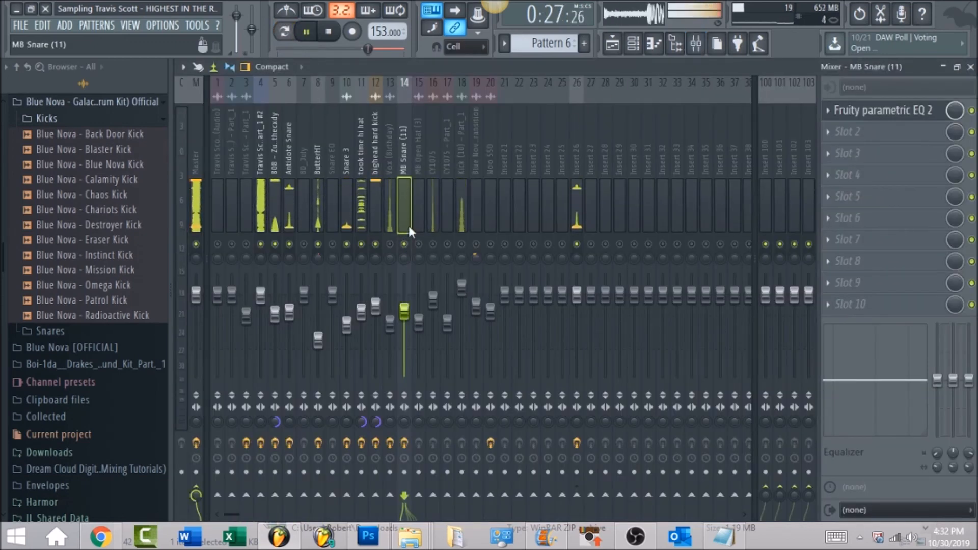
{"action": "left_click", "coordinate": [391, 245]}
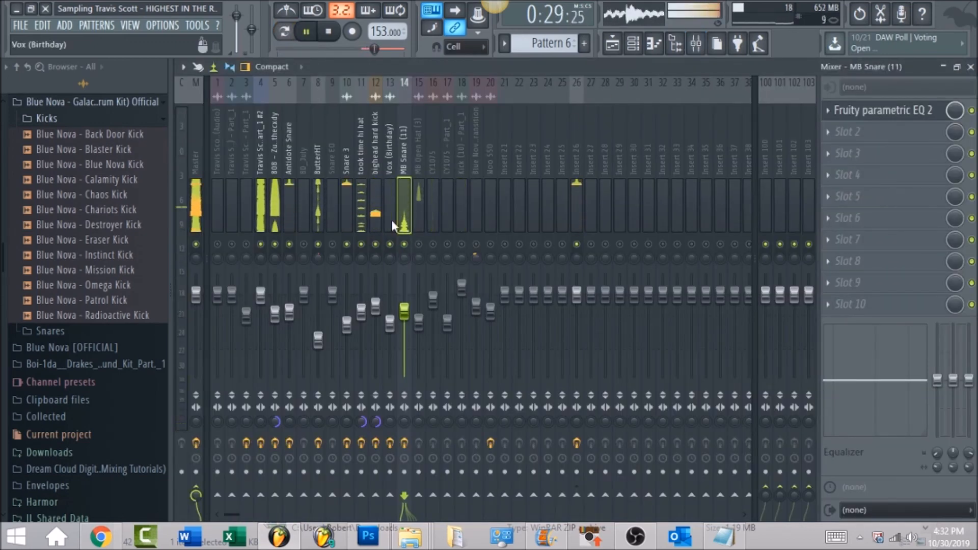
{"action": "left_click", "coordinate": [389, 161]}
{"action": "key", "text": "space"}
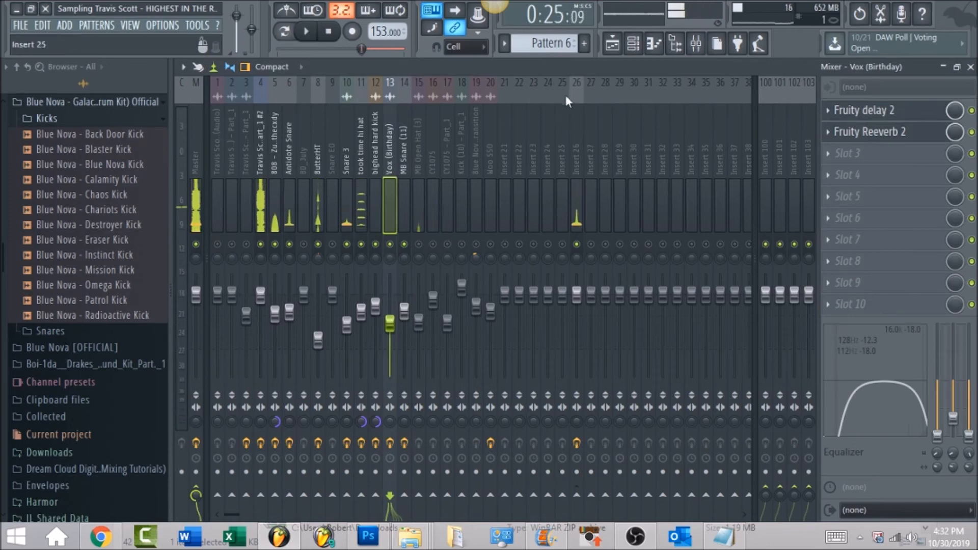
Step: Examine the vox clips on playlist track 9 and place the playhead at the start of the first one in bar 17
{"action": "left_click", "coordinate": [615, 48]}
{"action": "left_click_drag", "start_coordinate": [812, 80], "coordinate": [632, 110]}
{"action": "left_click_drag", "start_coordinate": [594, 79], "coordinate": [626, 85]}
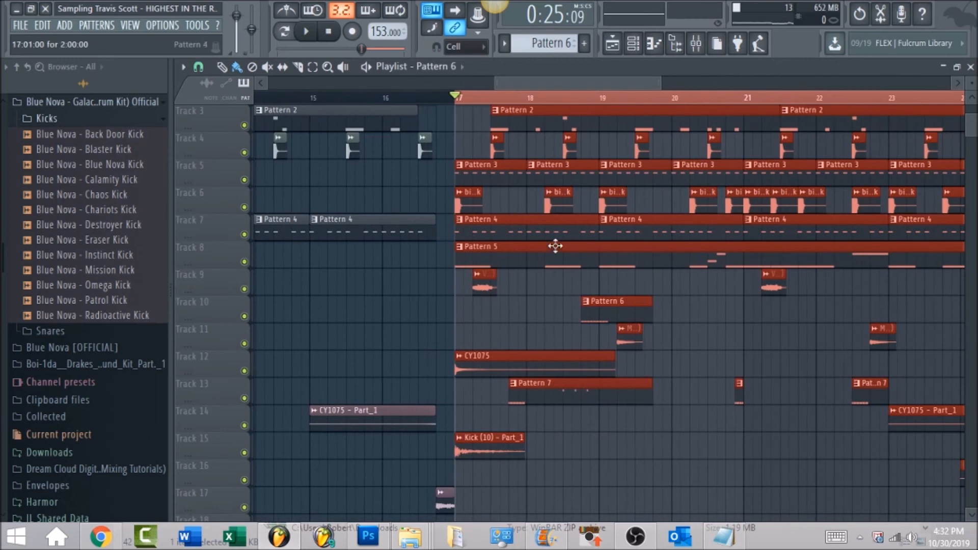
{"action": "scroll", "coordinate": [590, 301], "scroll_direction": "down", "scroll_amount": 2}
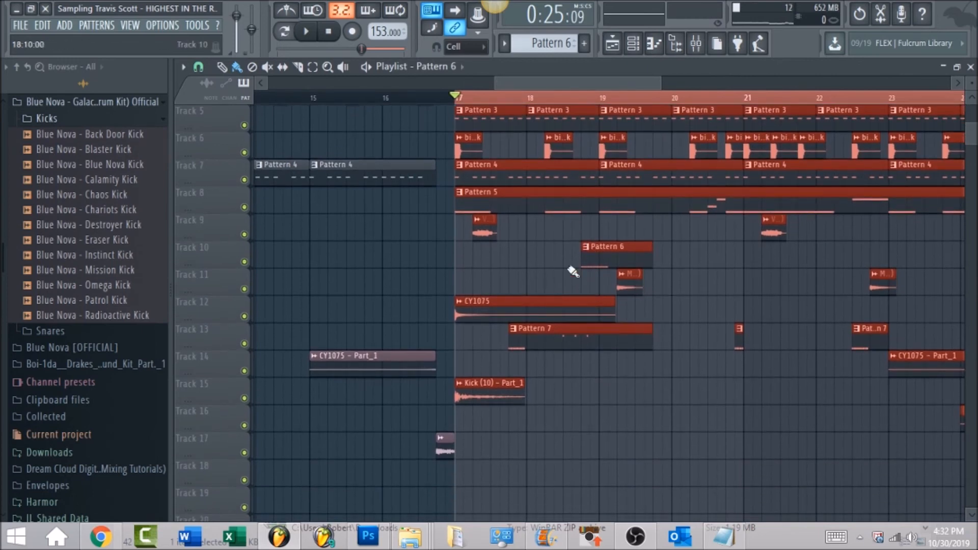
{"action": "left_click", "coordinate": [473, 97]}
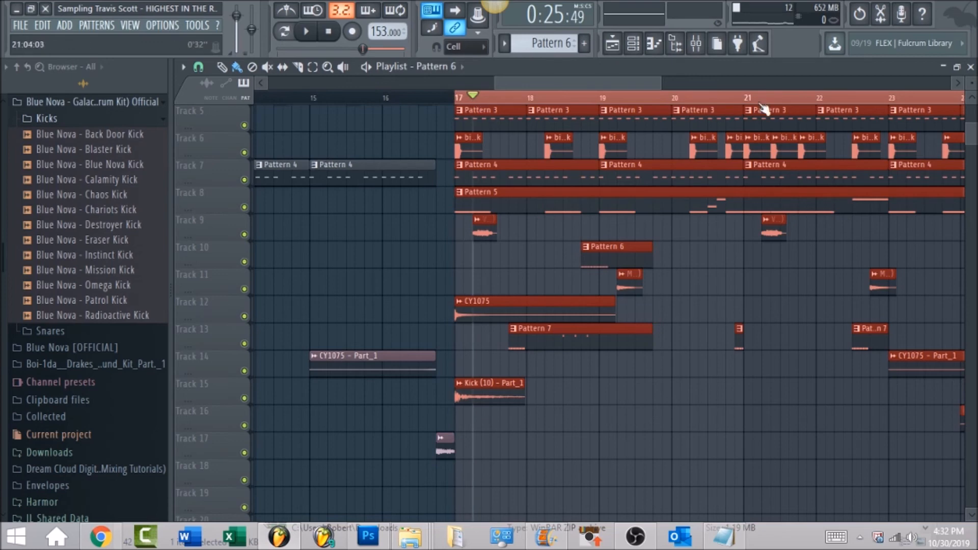
Step: Solo the Vox (Birthday) mixer track, play it on its own, and unmute all the mixer tracks
{"action": "left_click", "coordinate": [701, 47]}
{"action": "key", "text": "space"}
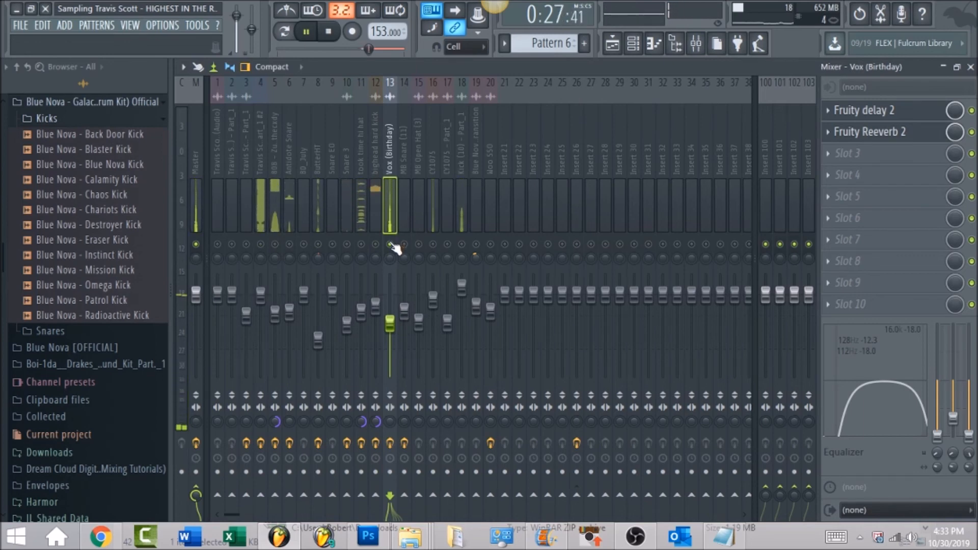
{"action": "key", "text": "space"}
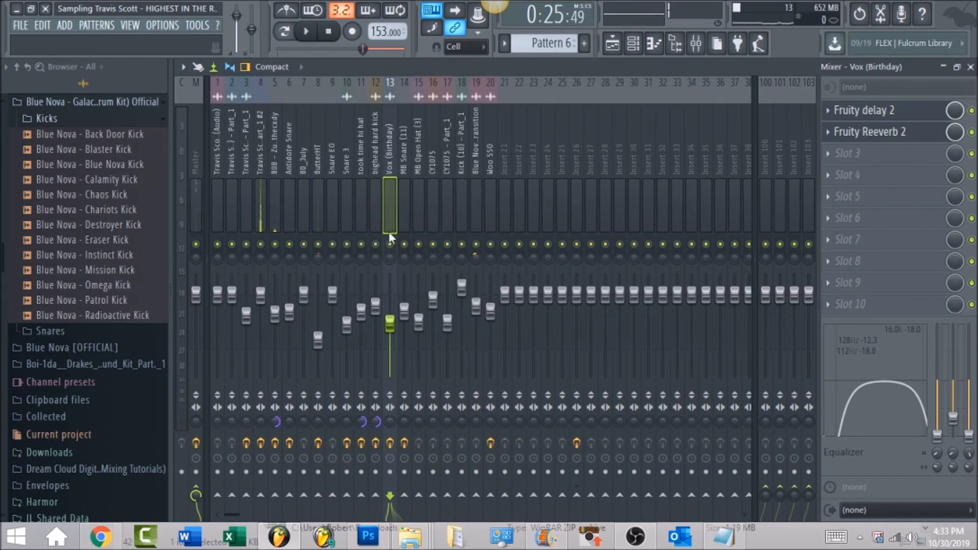
Step: Review the effect slots and equalizer of the Blue Nova swoop transition and Kick (10) - Part_1 mixer tracks
{"action": "left_click", "coordinate": [474, 160]}
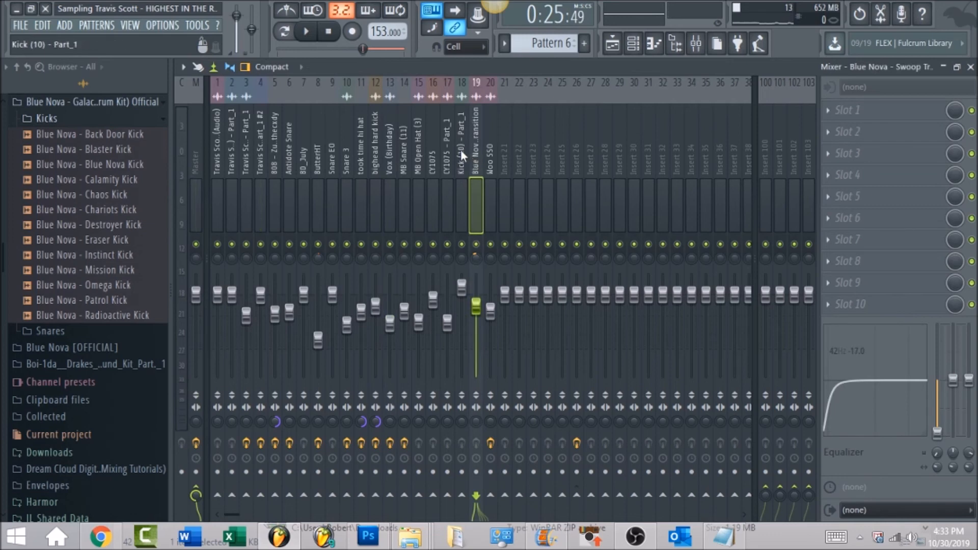
{"action": "left_click", "coordinate": [461, 149]}
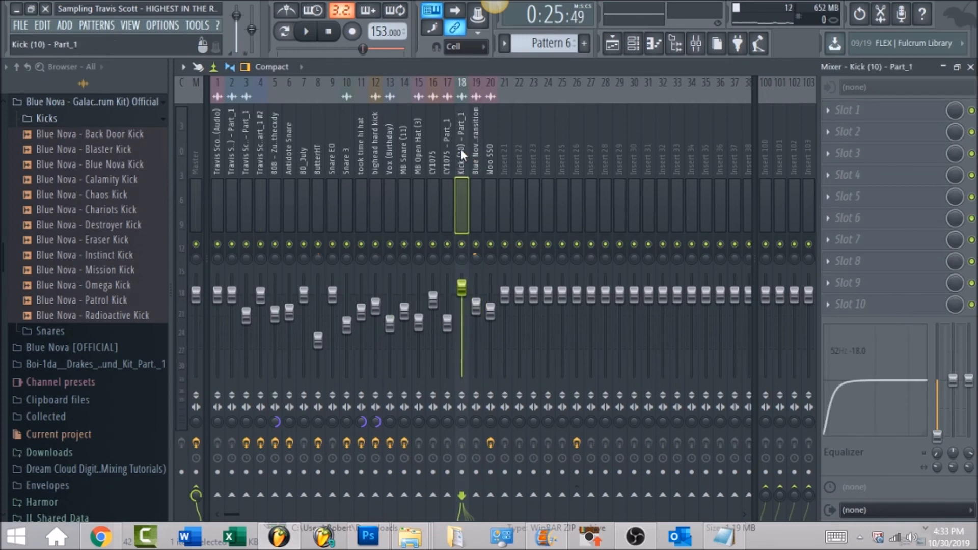